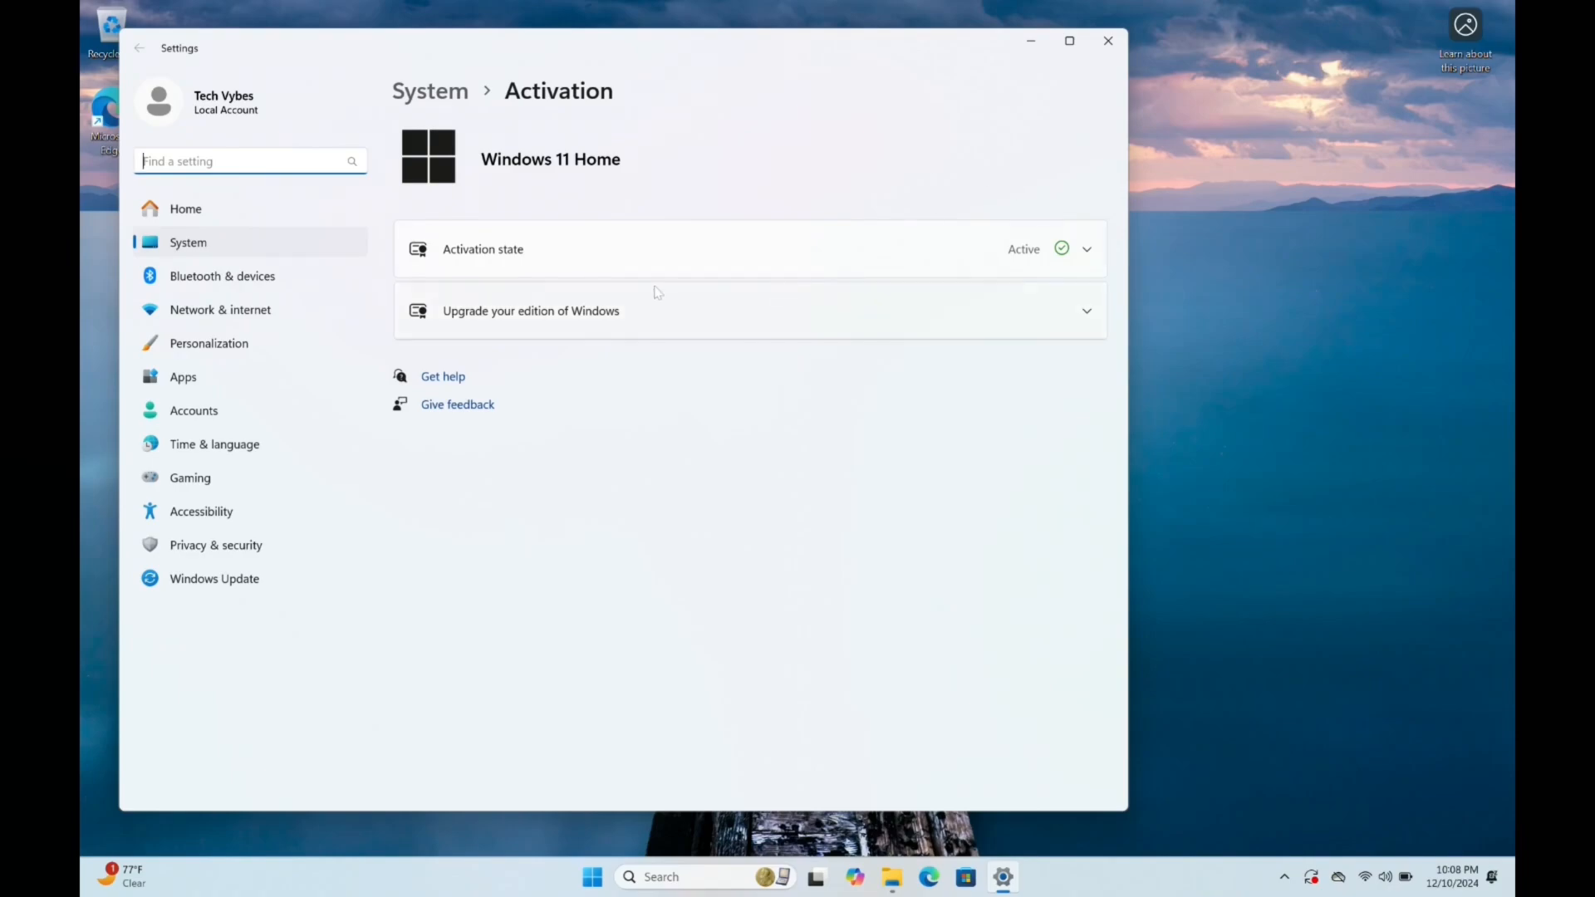
# Expand the activation state details and the options for upgrading the Windows edition
pyautogui.click(1064, 260)
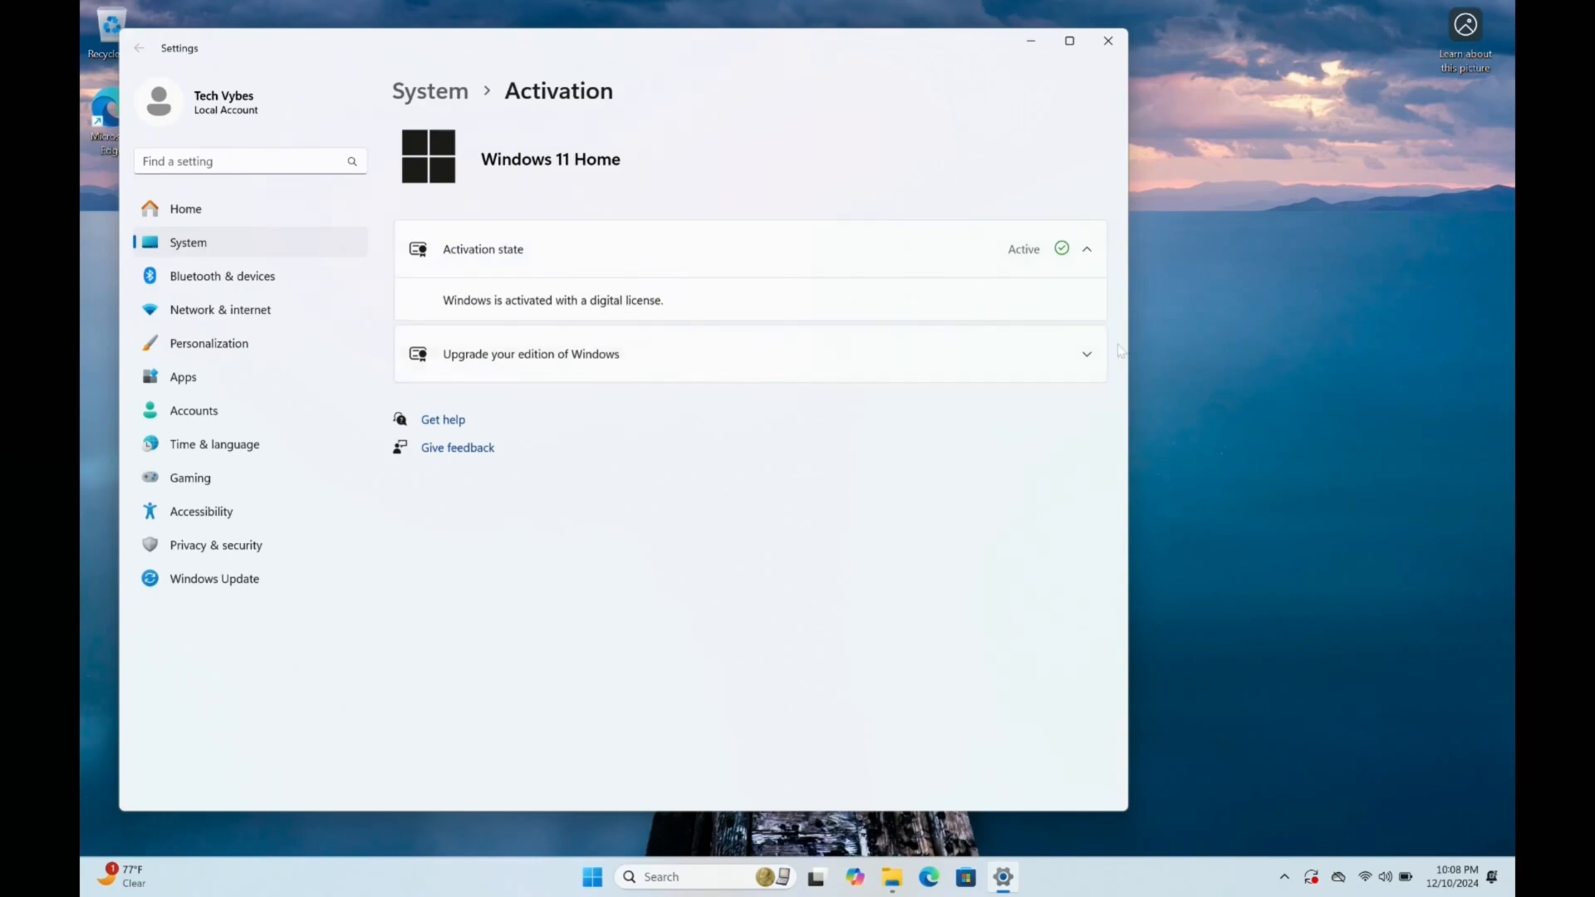
pyautogui.click(1087, 355)
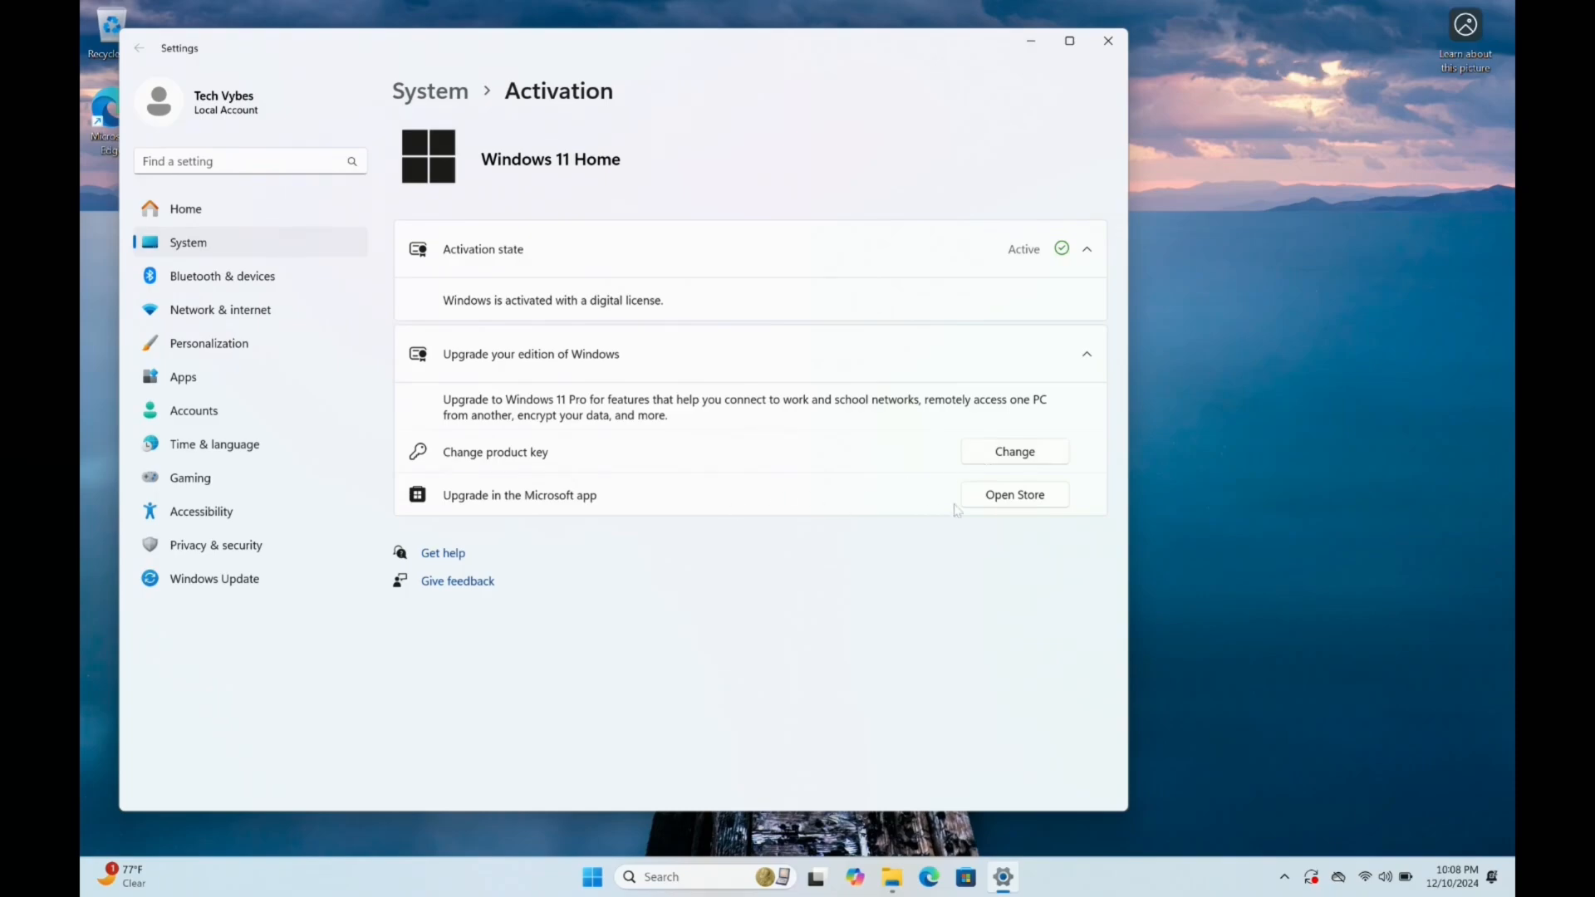
# View the Microsoft Store offers for upgrading to Windows Pro and Pro for Workstations, and close the store
pyautogui.click(991, 498)
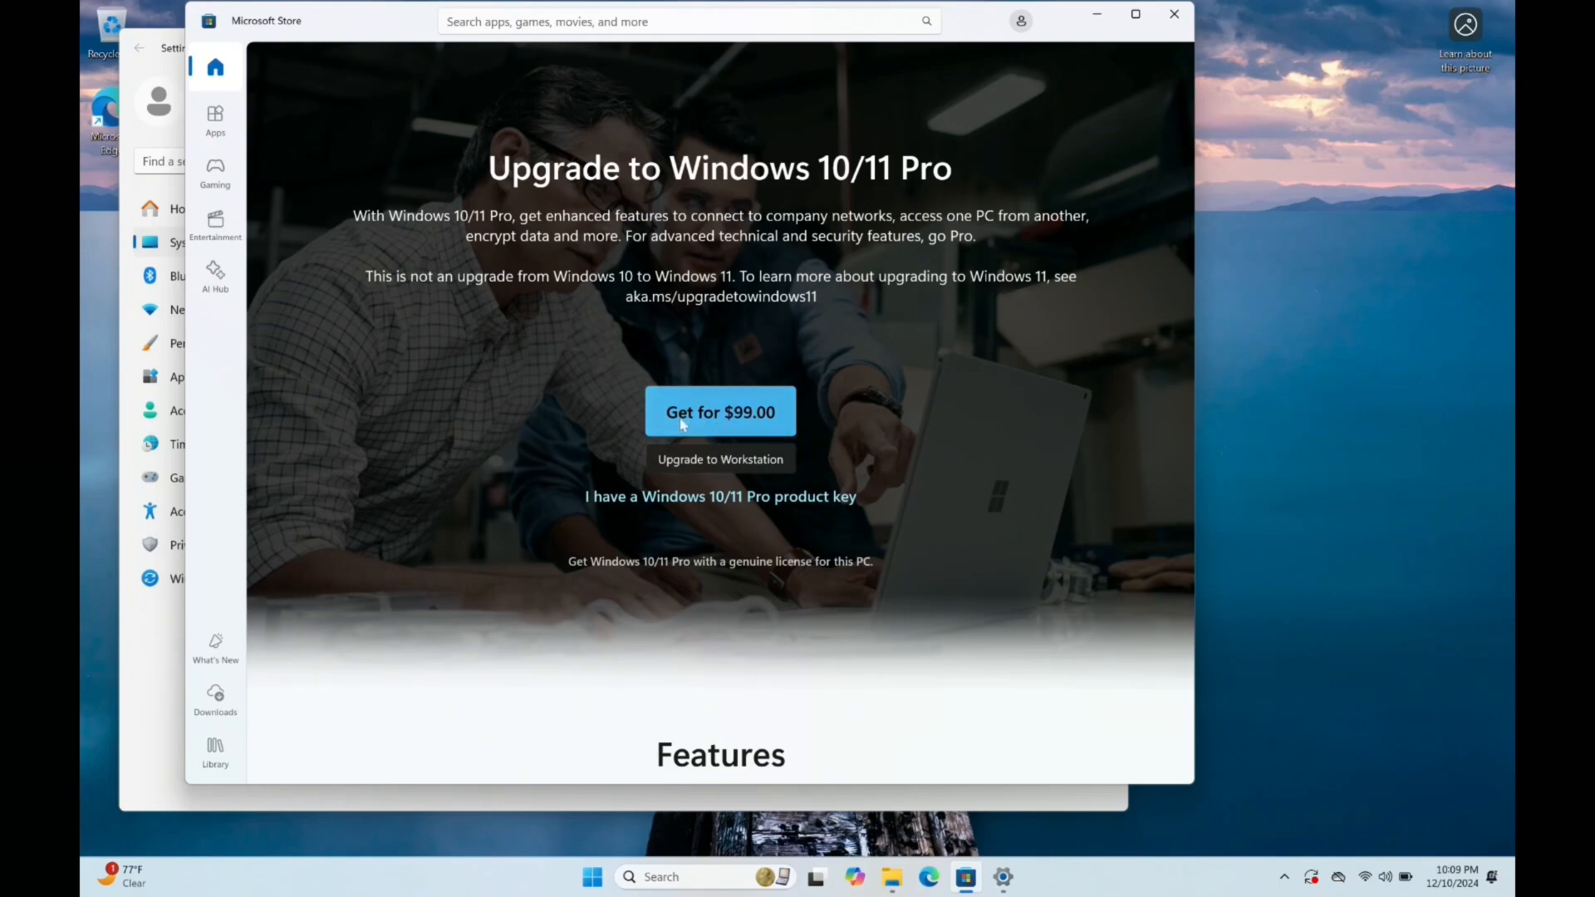
pyautogui.click(716, 466)
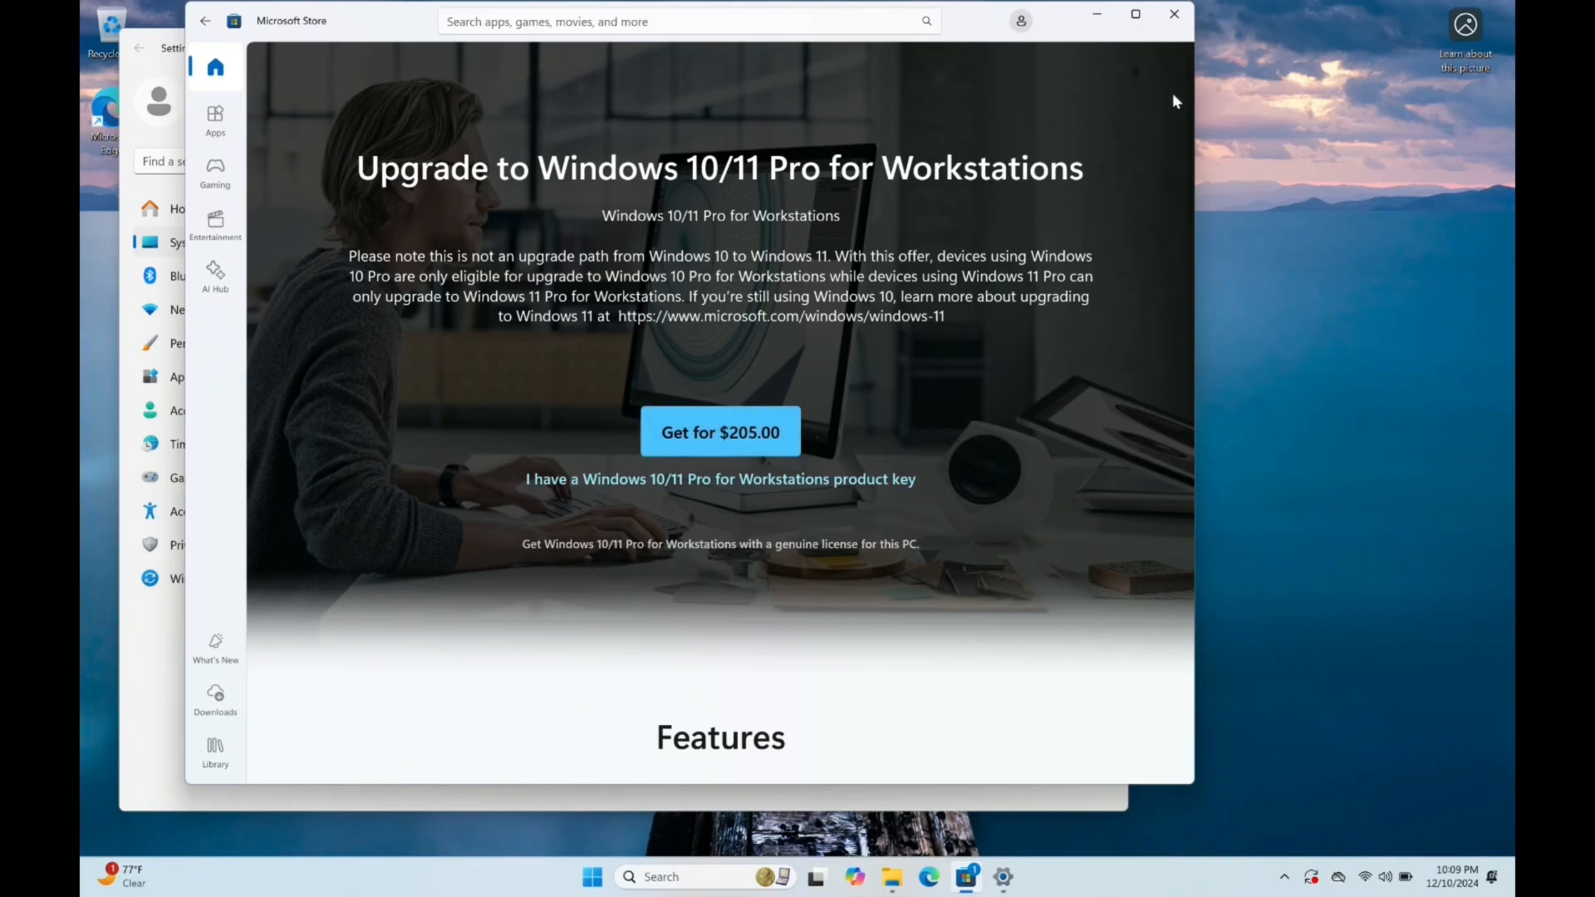
pyautogui.click(1173, 17)
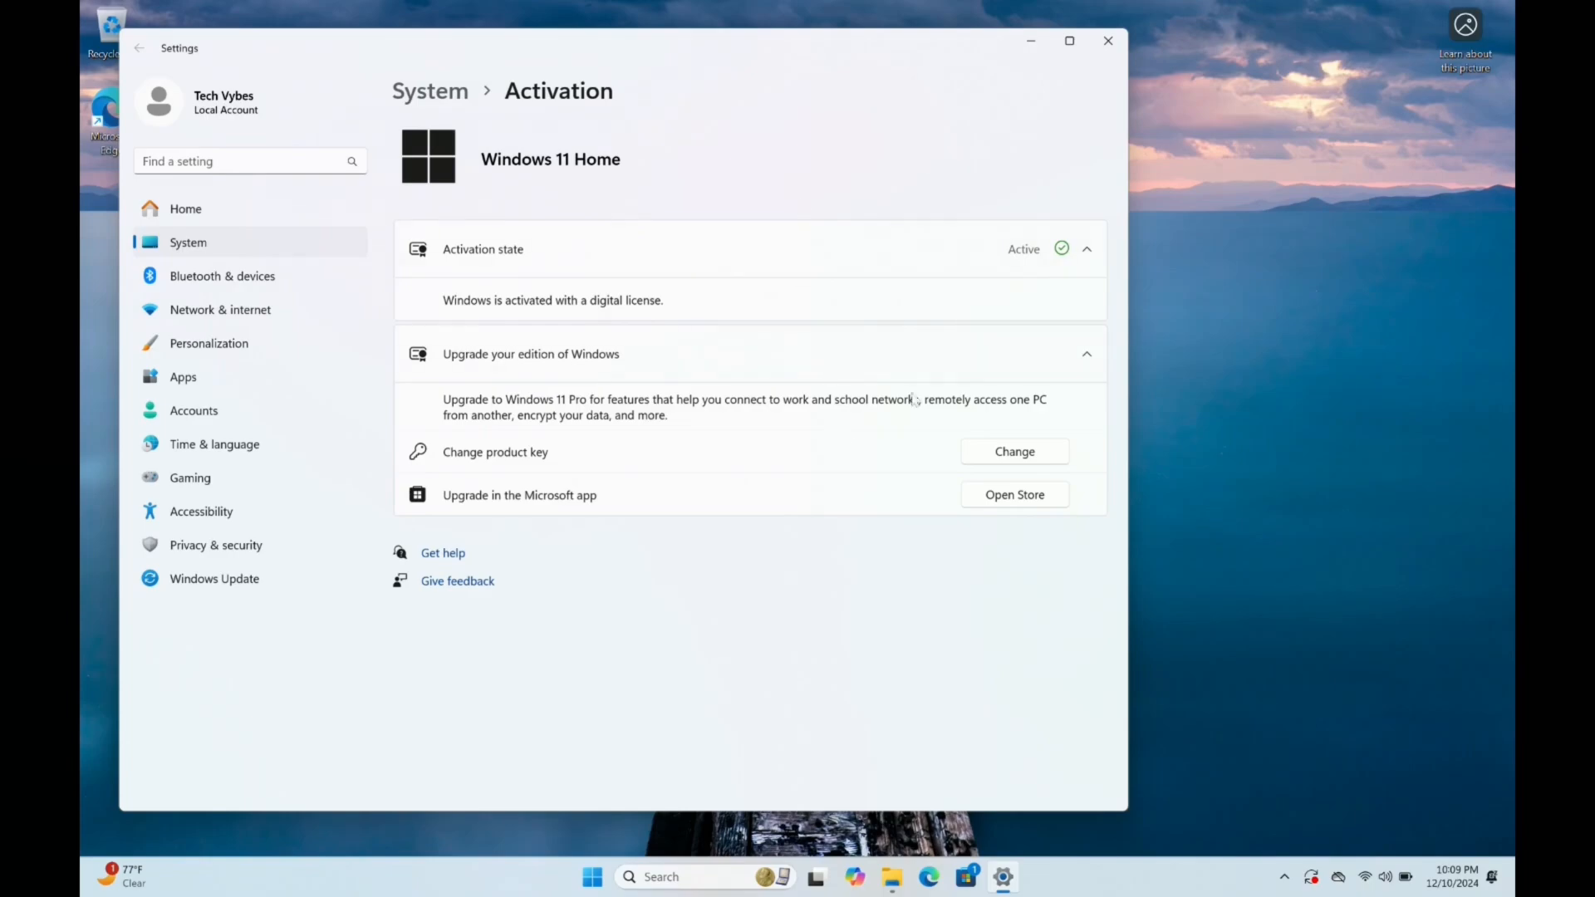
pyautogui.click(988, 456)
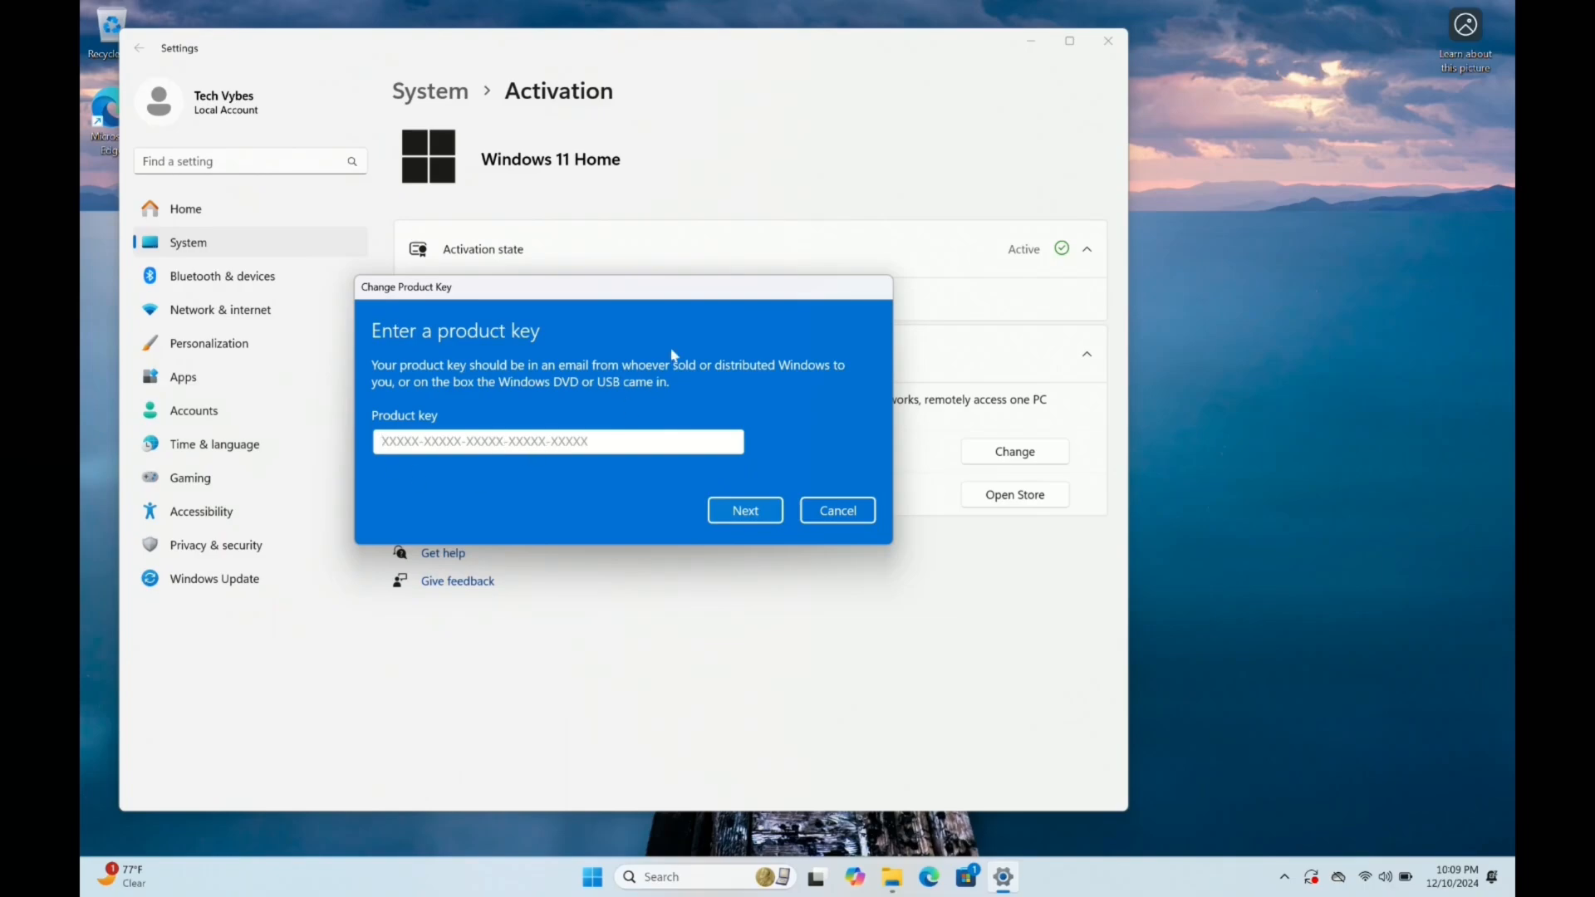
pyautogui.click(855, 516)
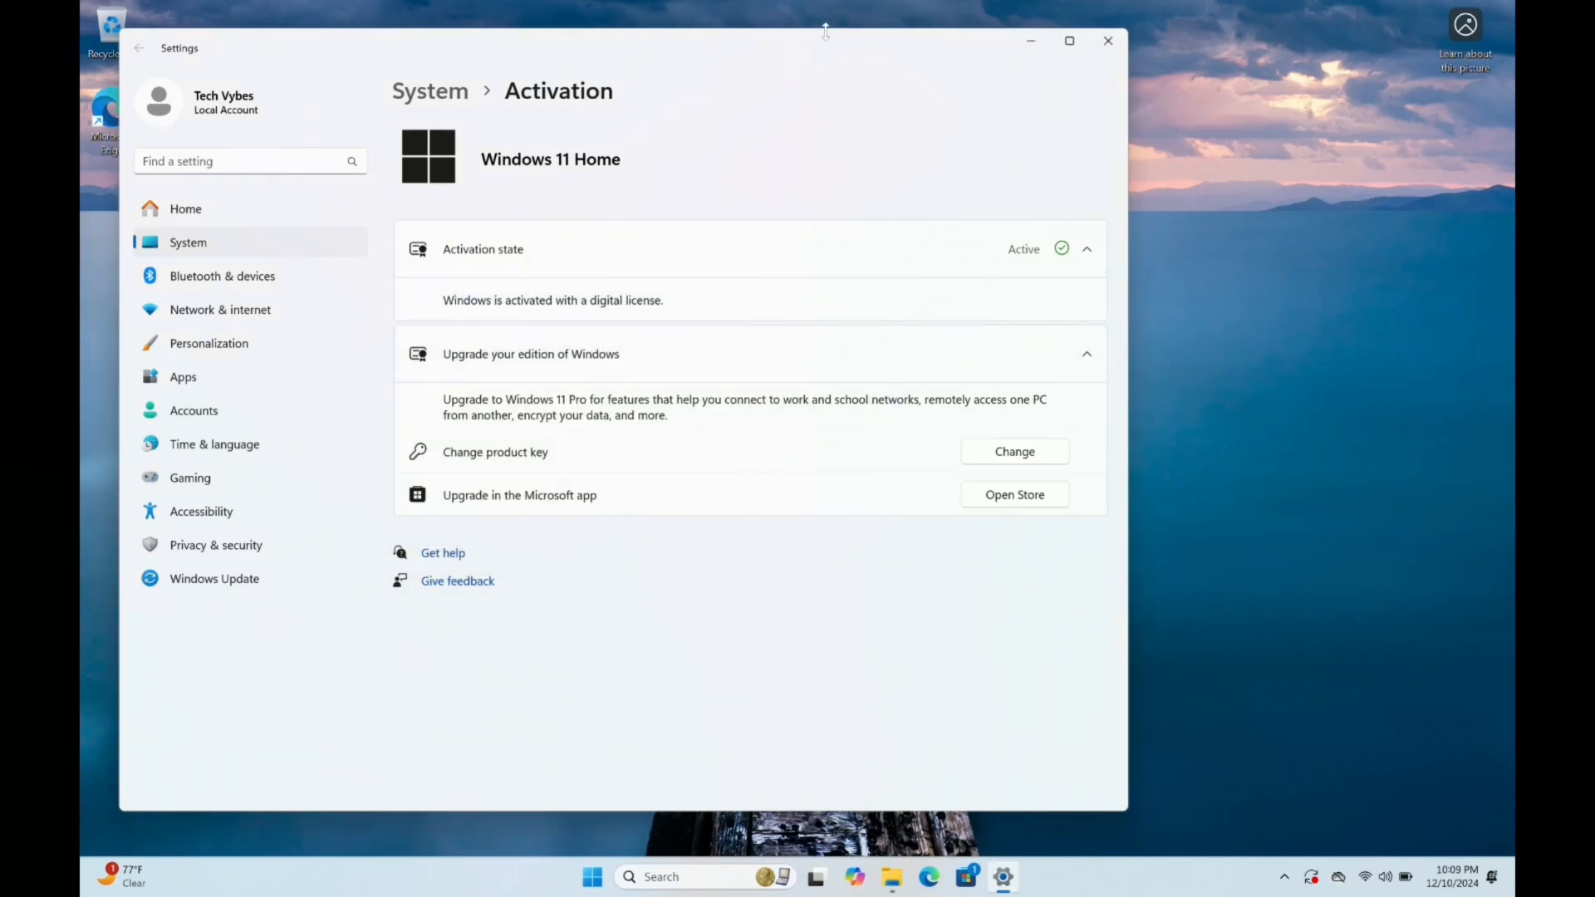
pyautogui.moveTo(825, 30); pyautogui.dragTo(882, 21)
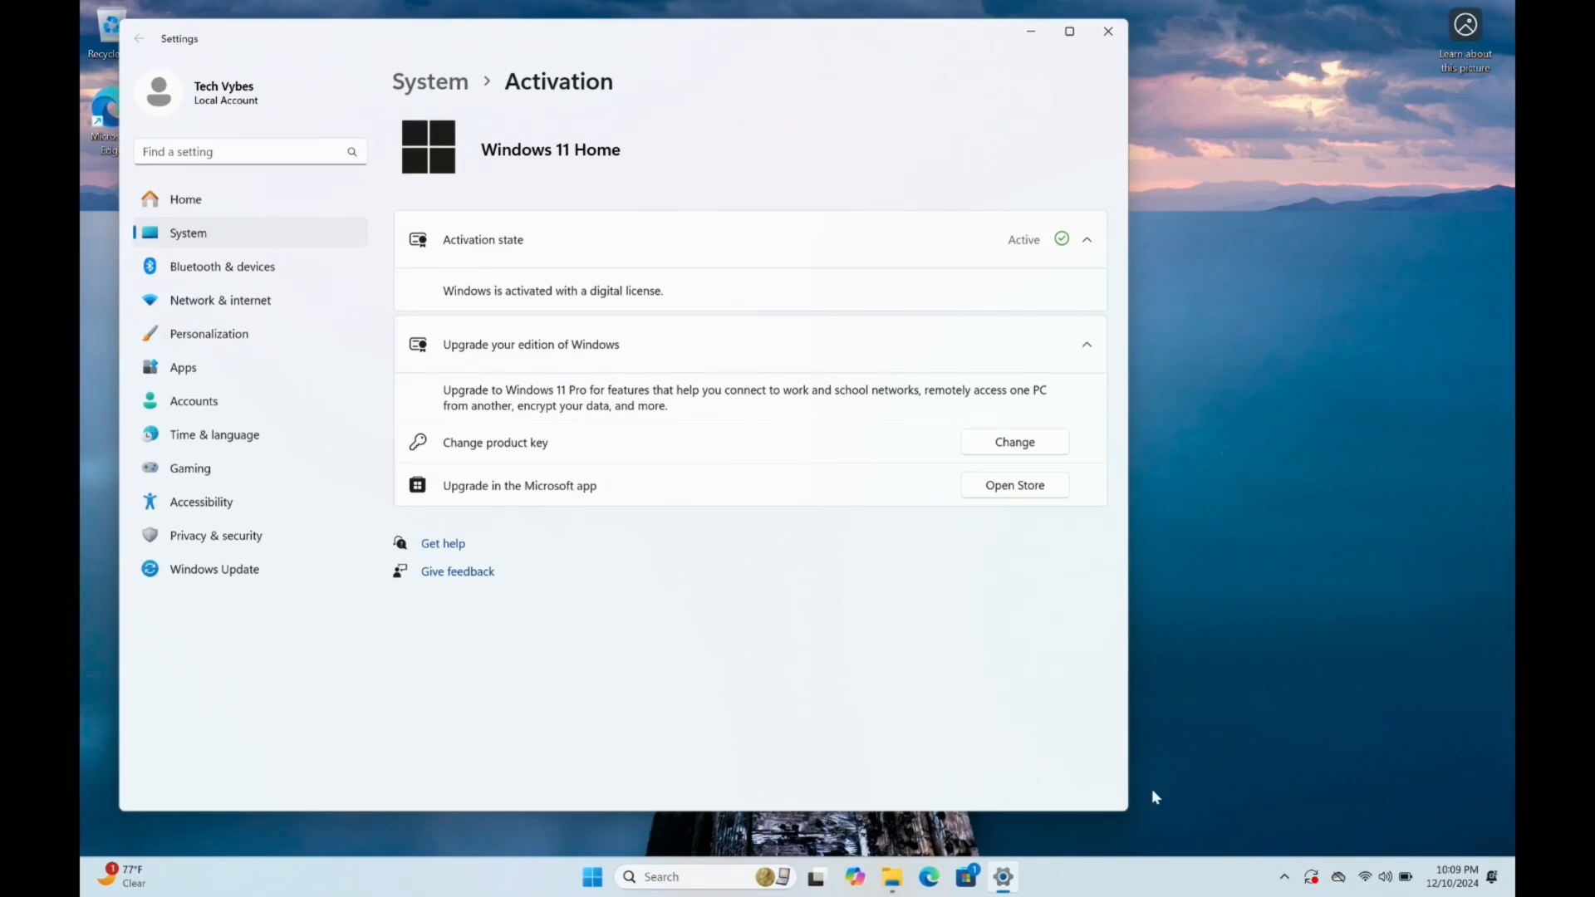
# Search Windows for "network" and open the list of network connections
pyautogui.press('super')
pyautogui.write('net')
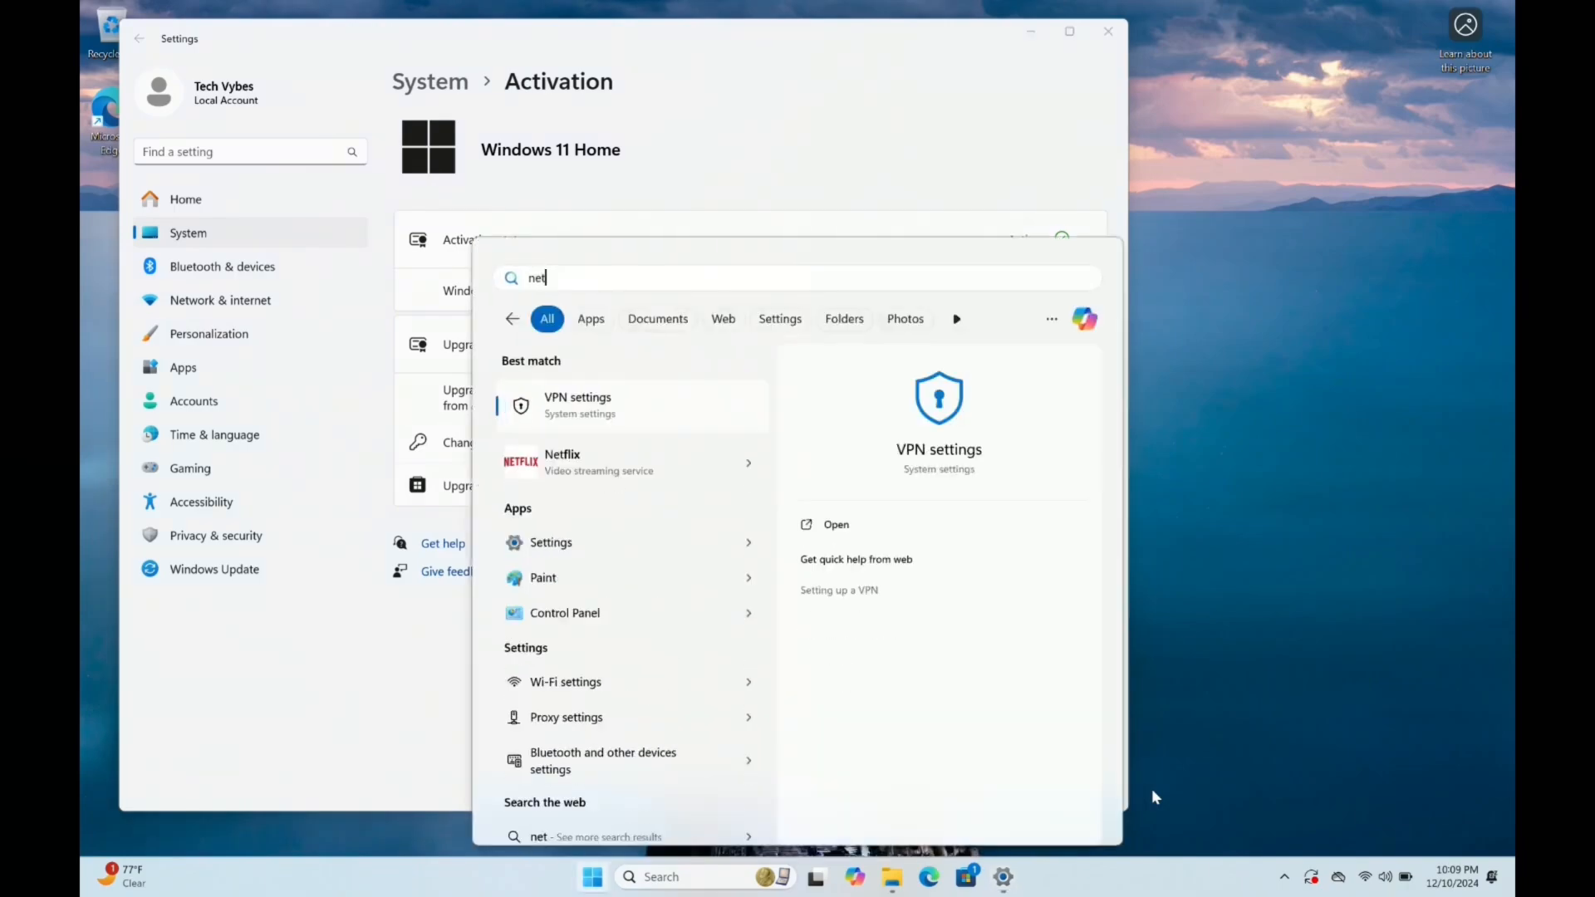
pyautogui.write('work')
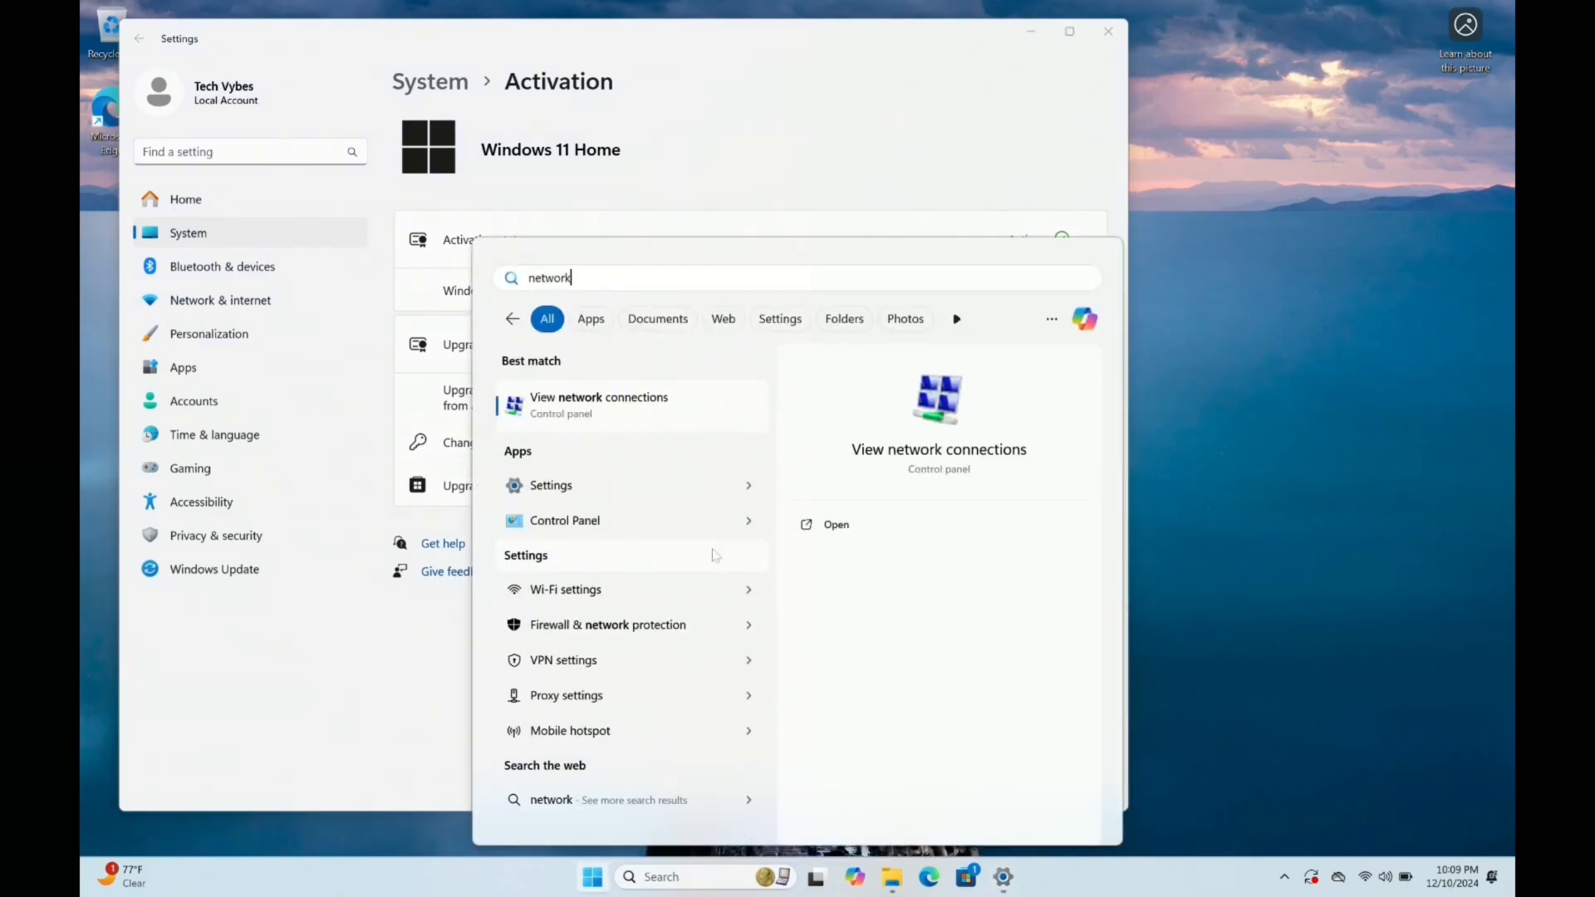
pyautogui.click(601, 403)
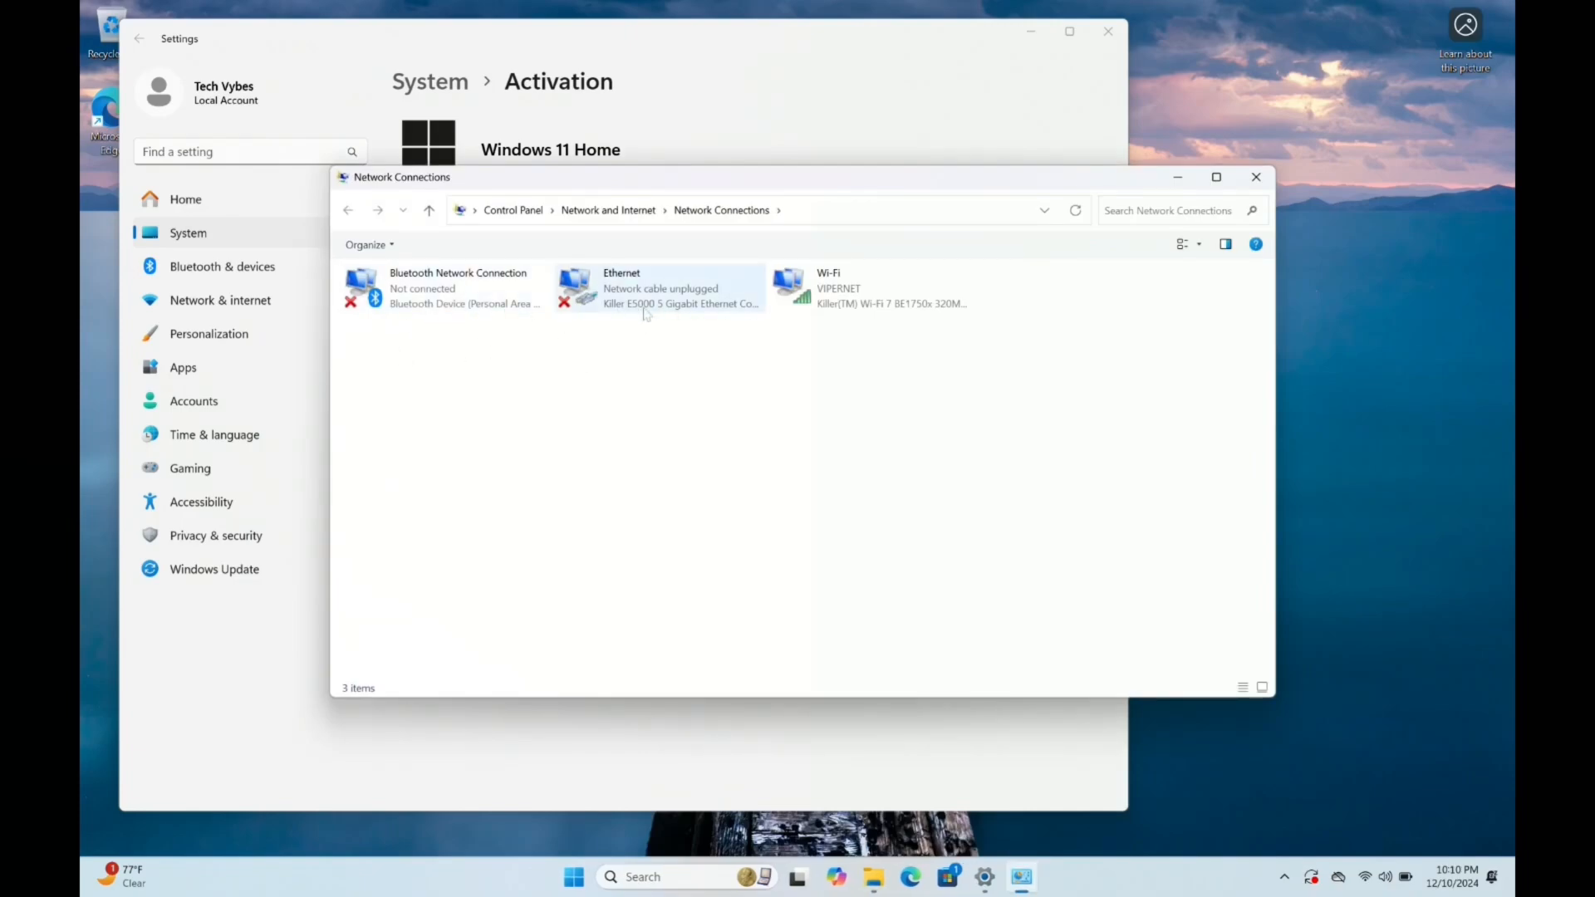
# Disable the Wi-Fi, Ethernet and Bluetooth network connections
pyautogui.click(828, 287)
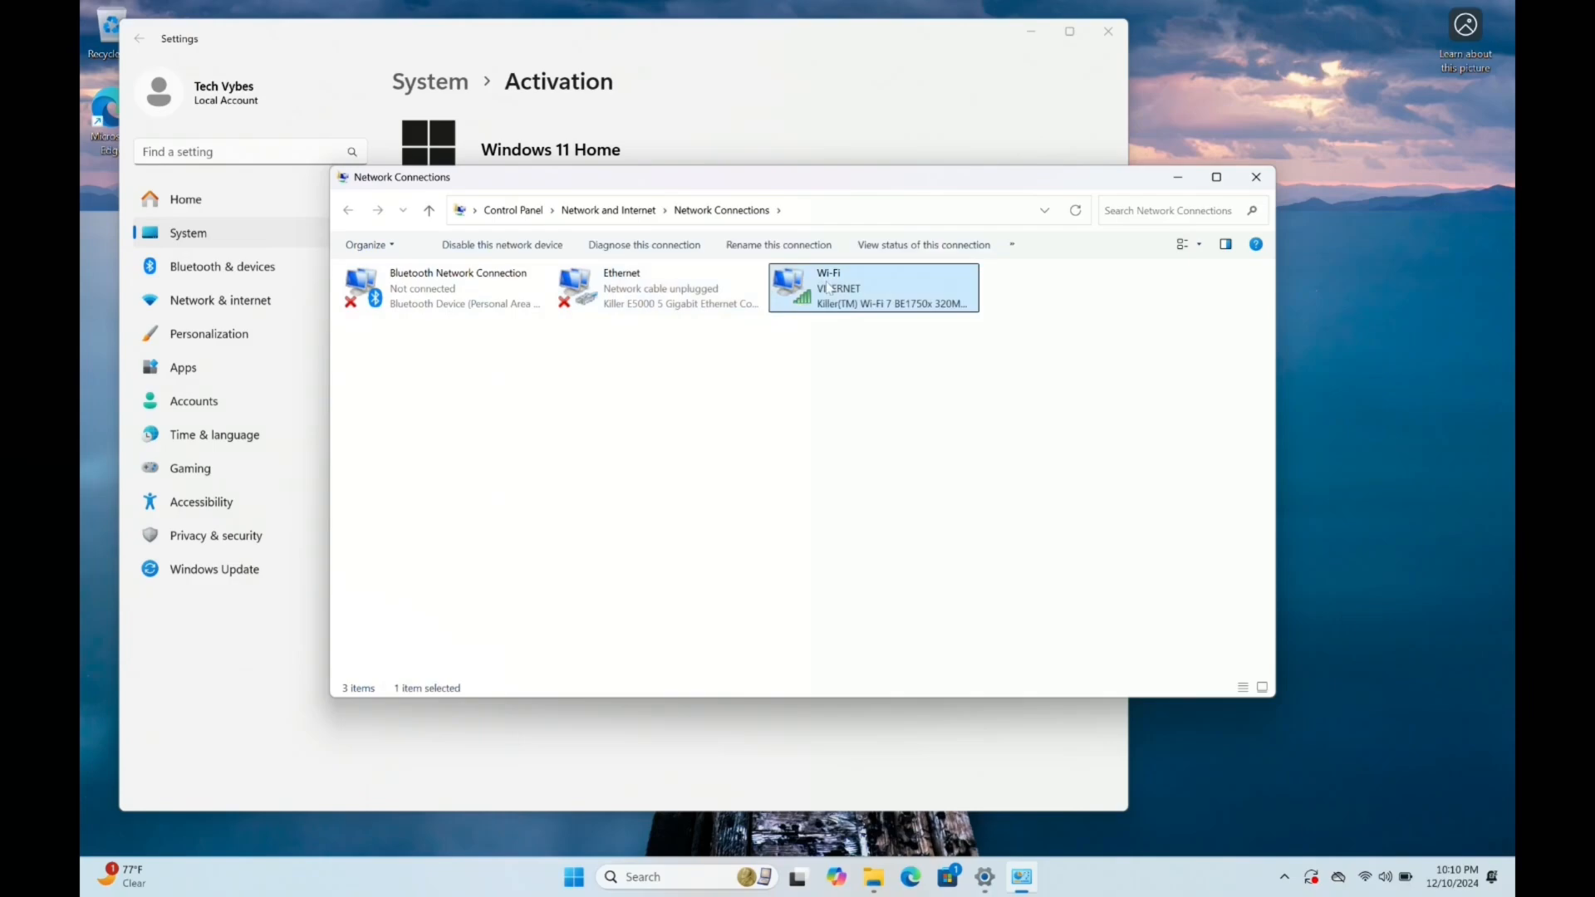
pyautogui.click(517, 243)
pyautogui.click(597, 299)
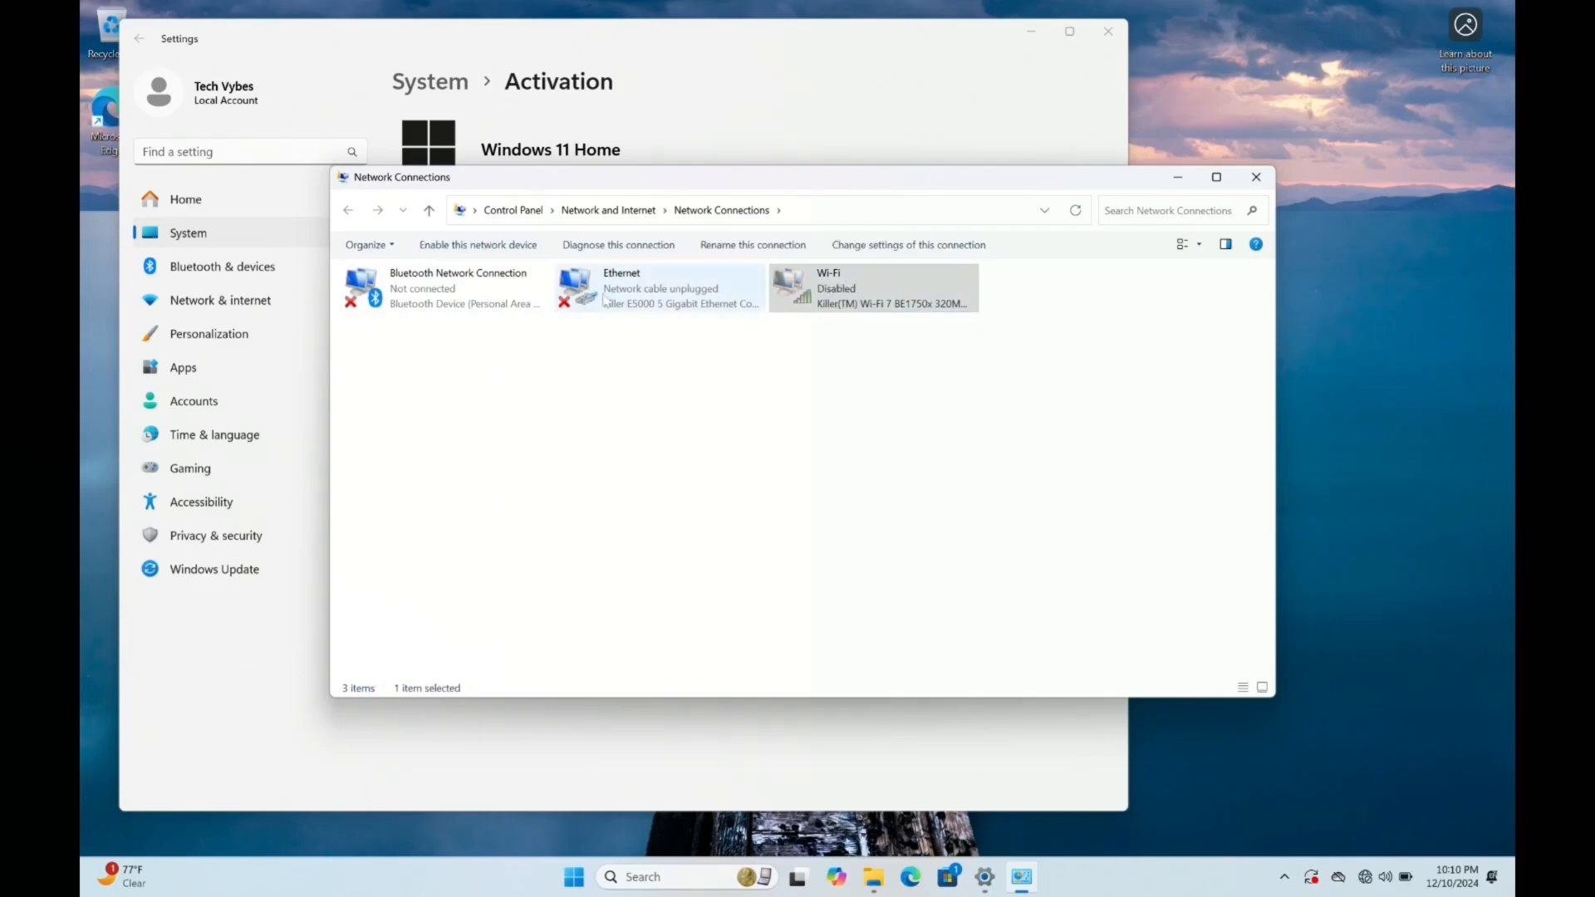
pyautogui.rightClick(488, 277)
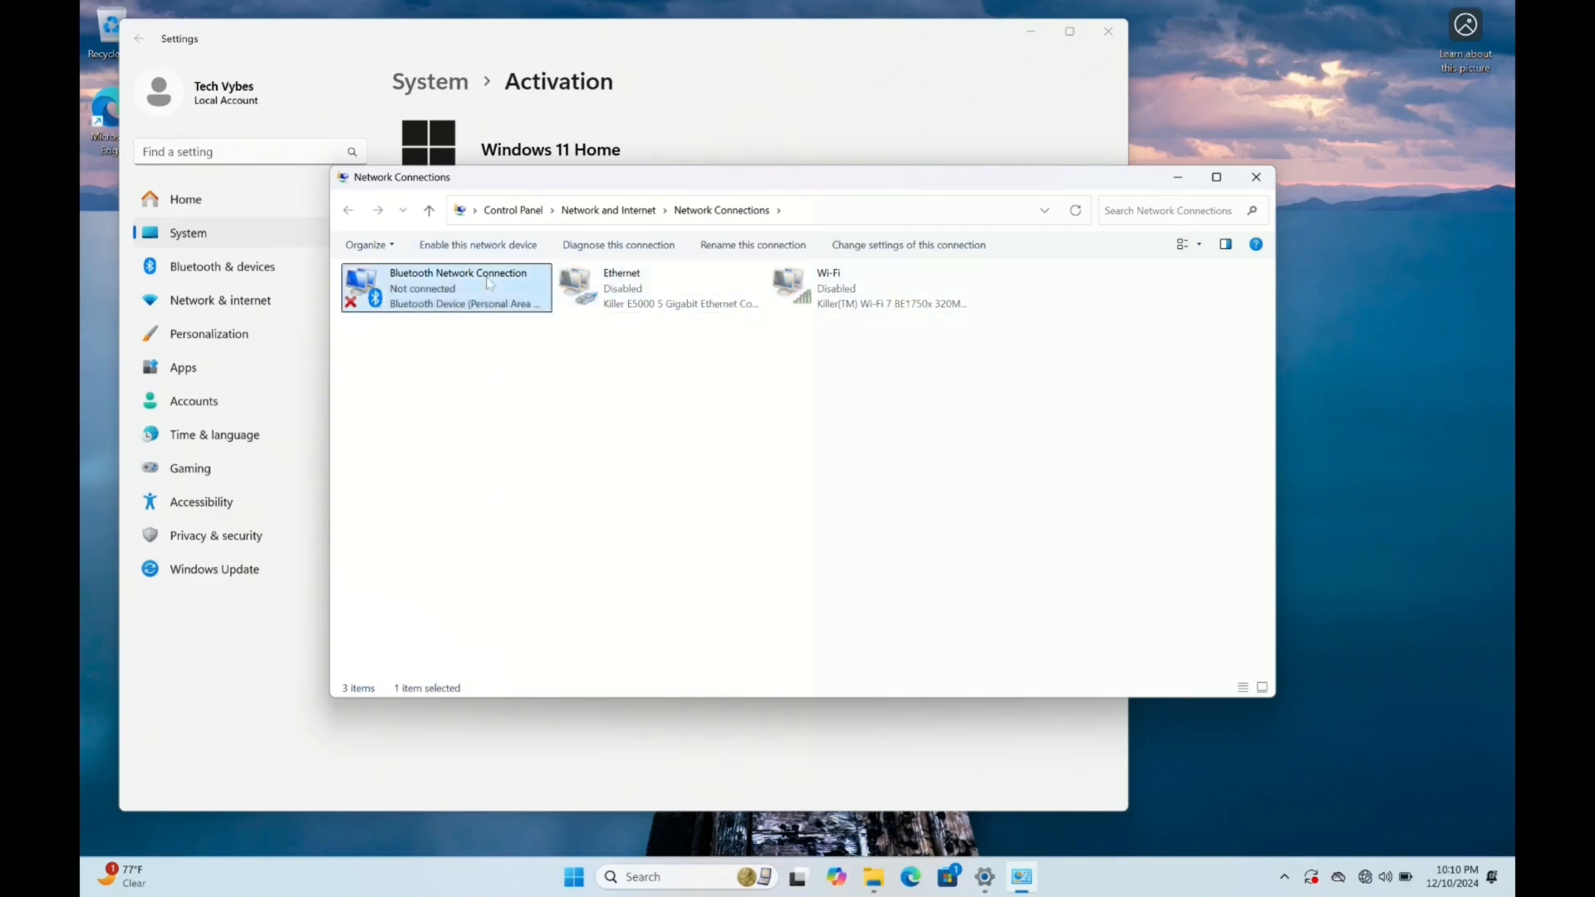
pyautogui.click(474, 366)
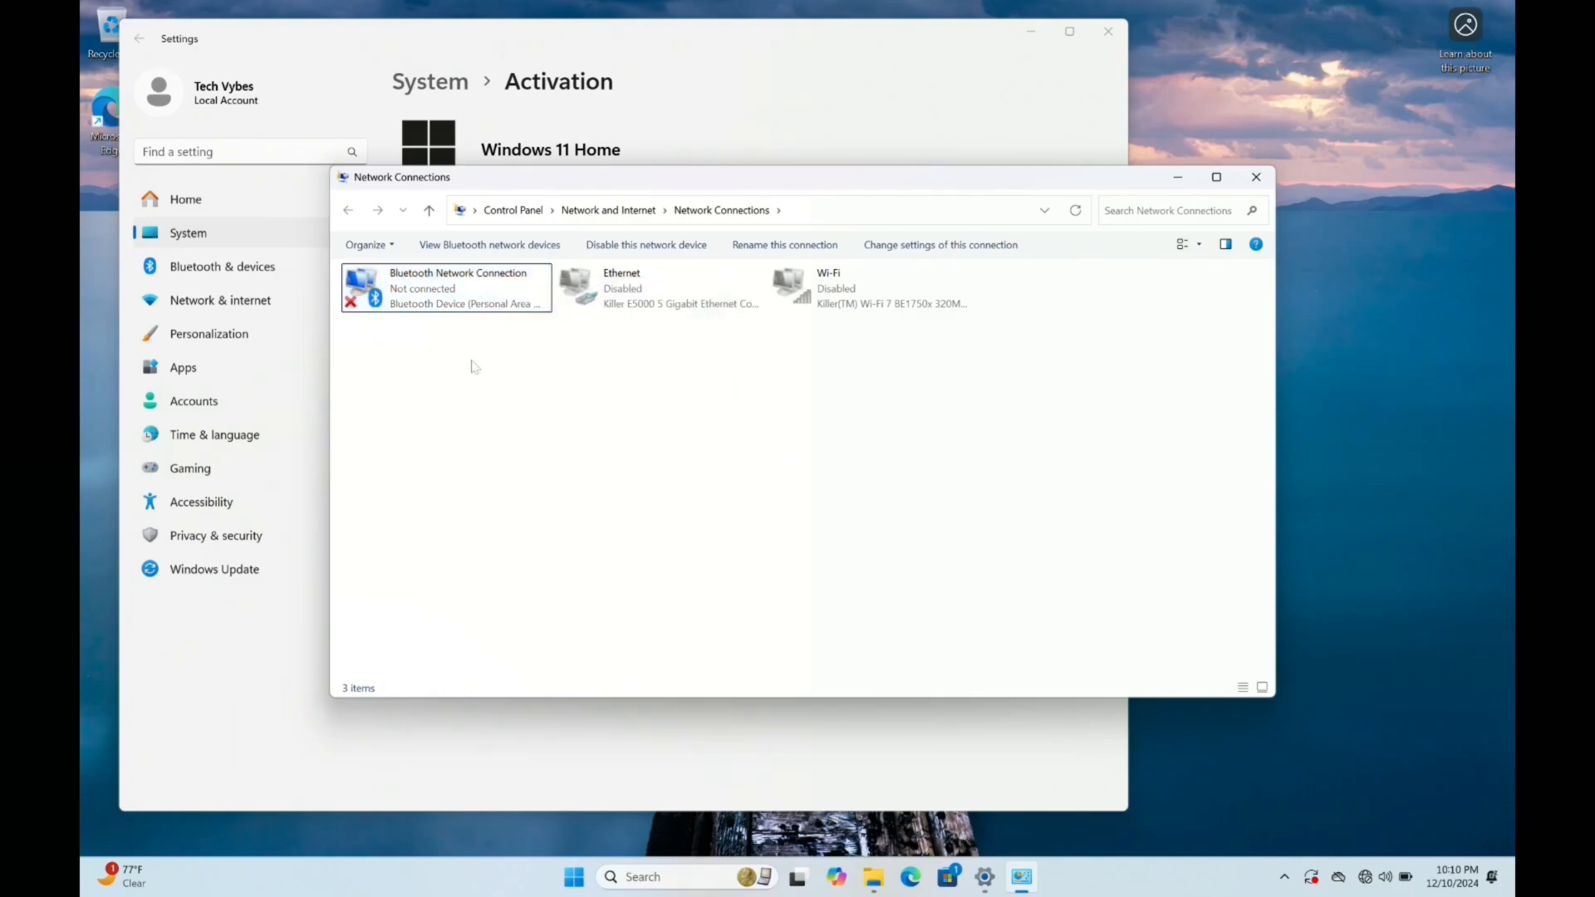
pyautogui.click(482, 306)
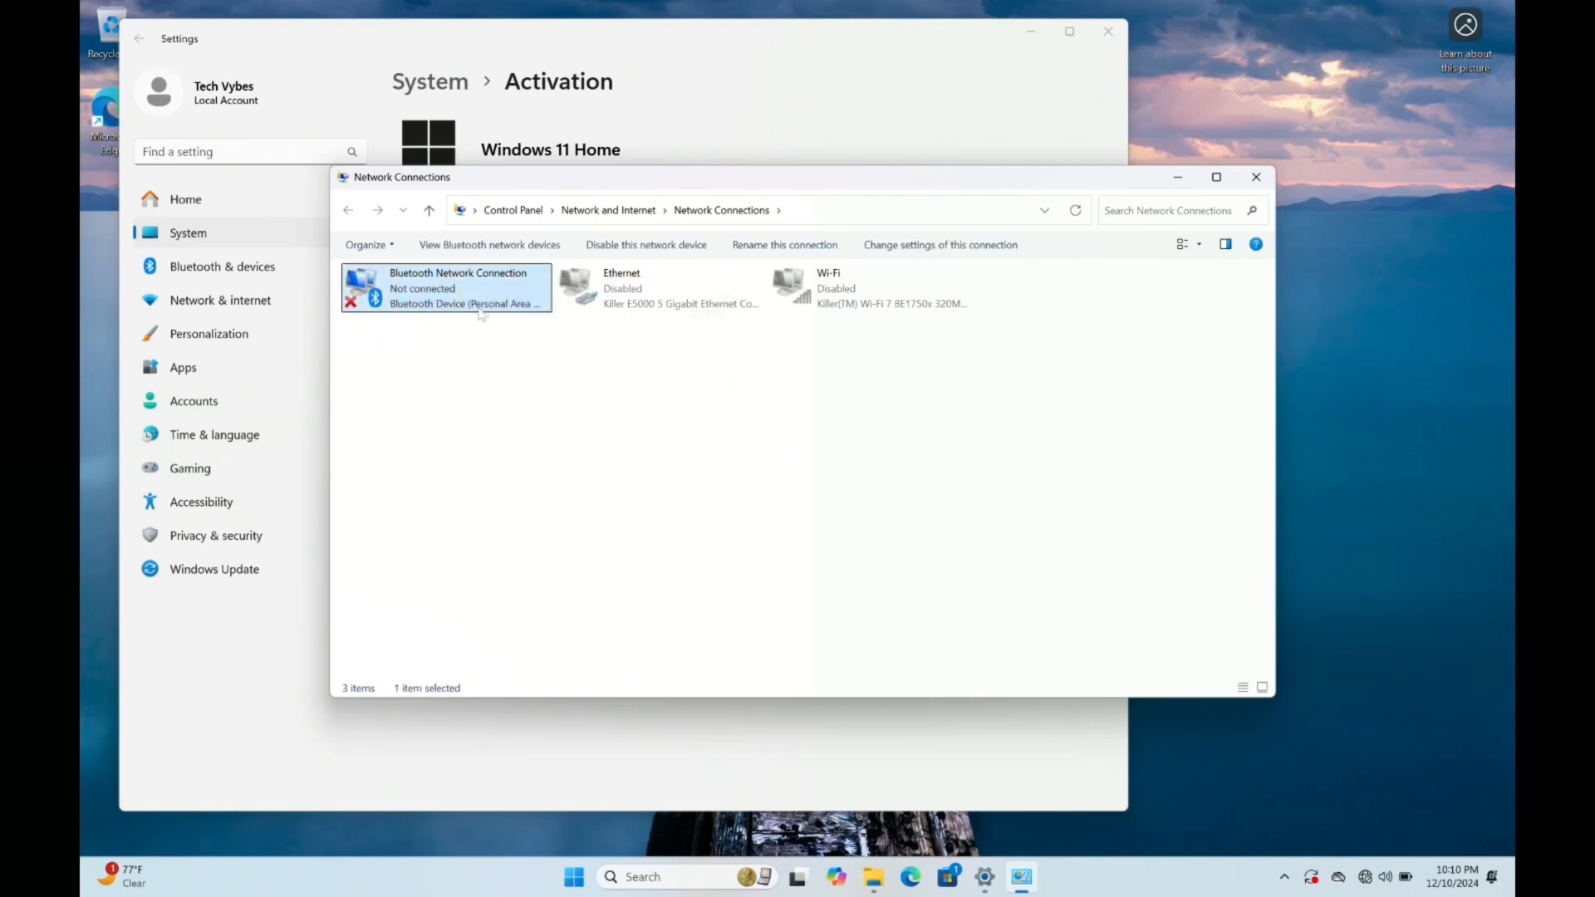
pyautogui.click(611, 250)
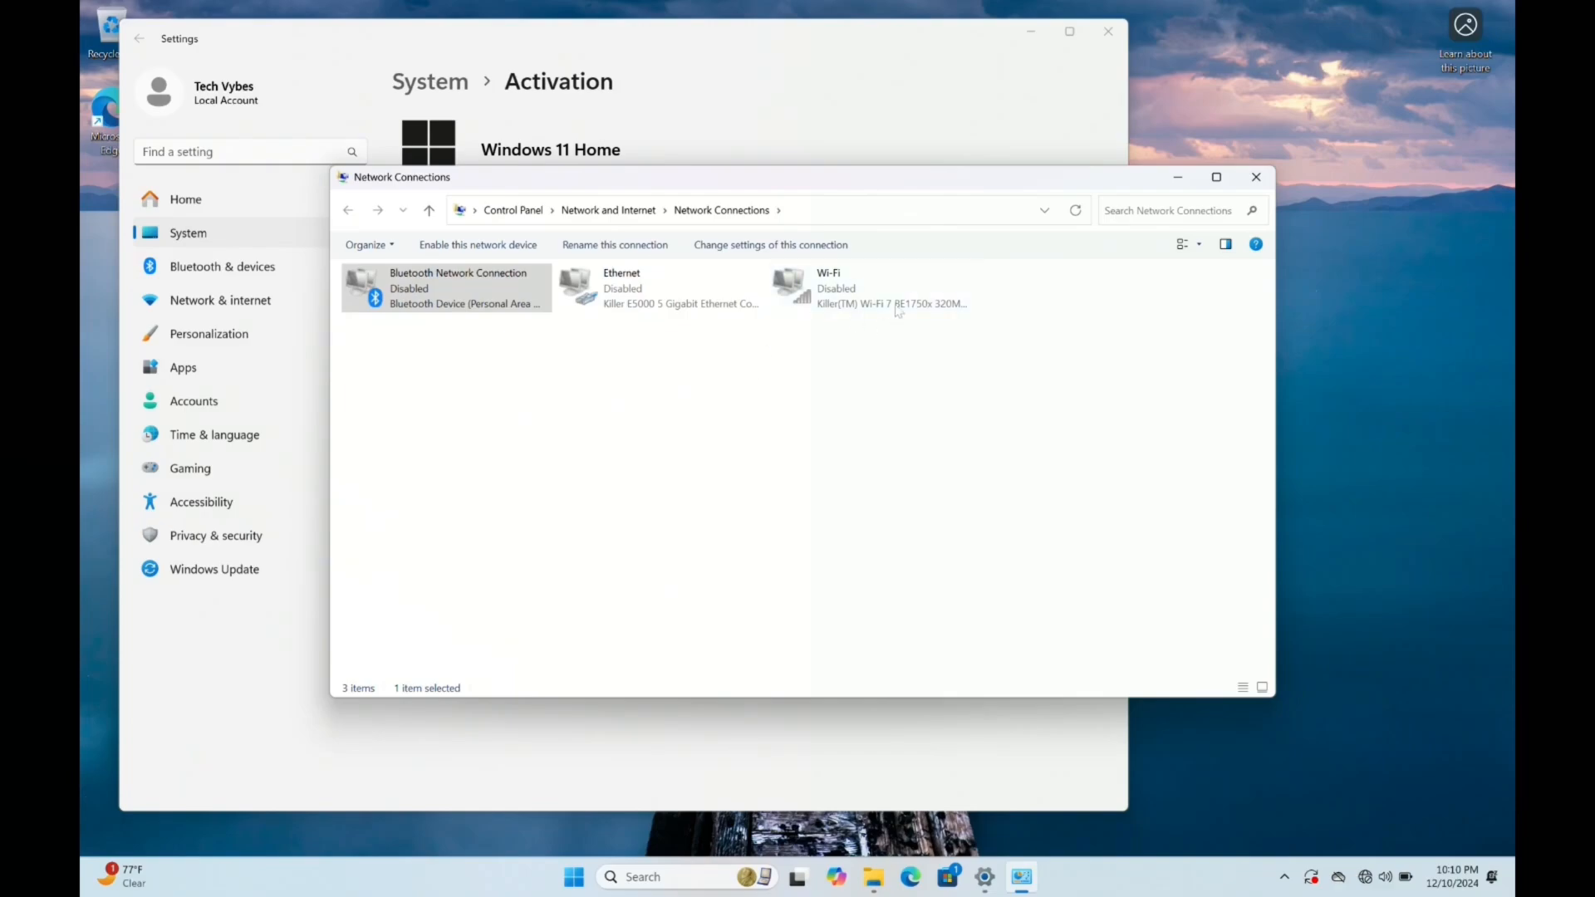
# Enter the Windows Pro product key in the activation settings' key change prompt and start the edition upgrade
pyautogui.click(928, 136)
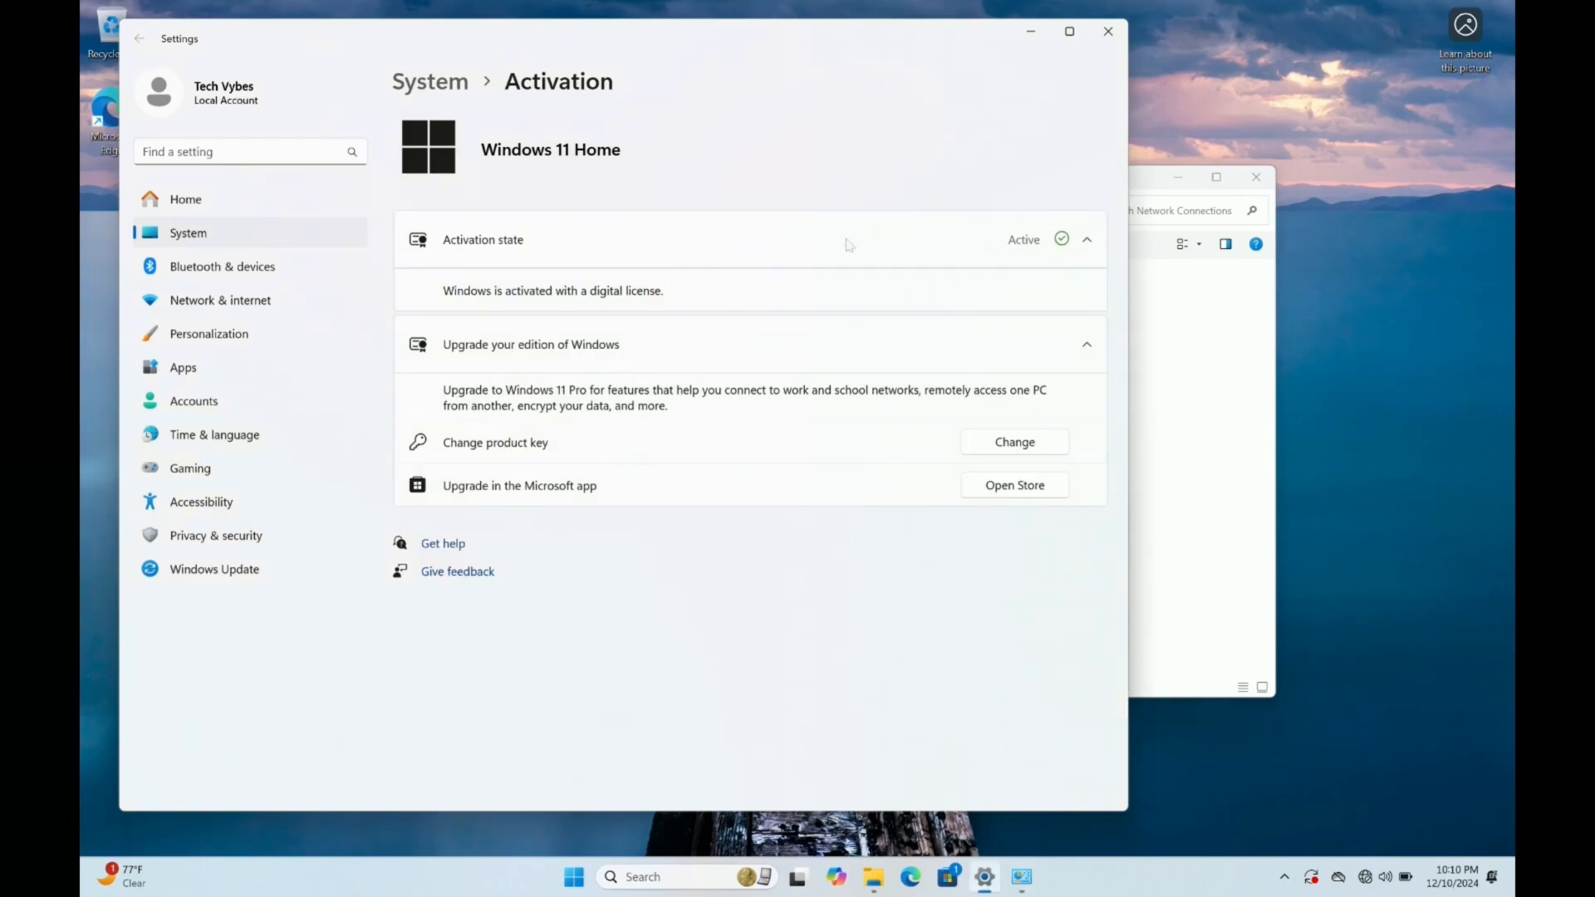
pyautogui.click(986, 446)
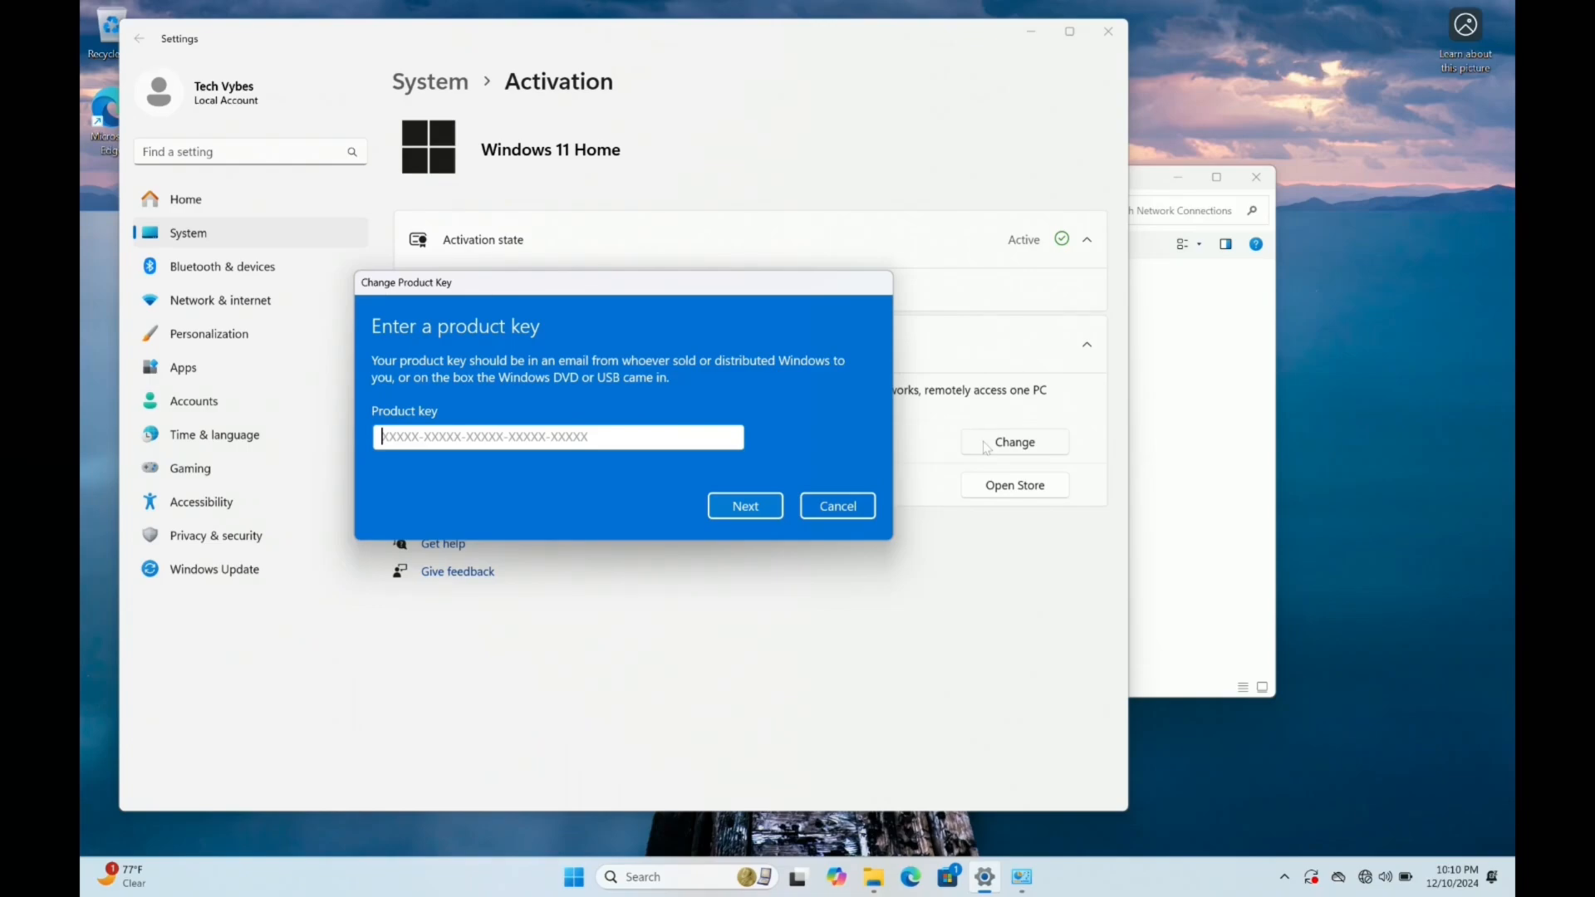
pyautogui.write('V')
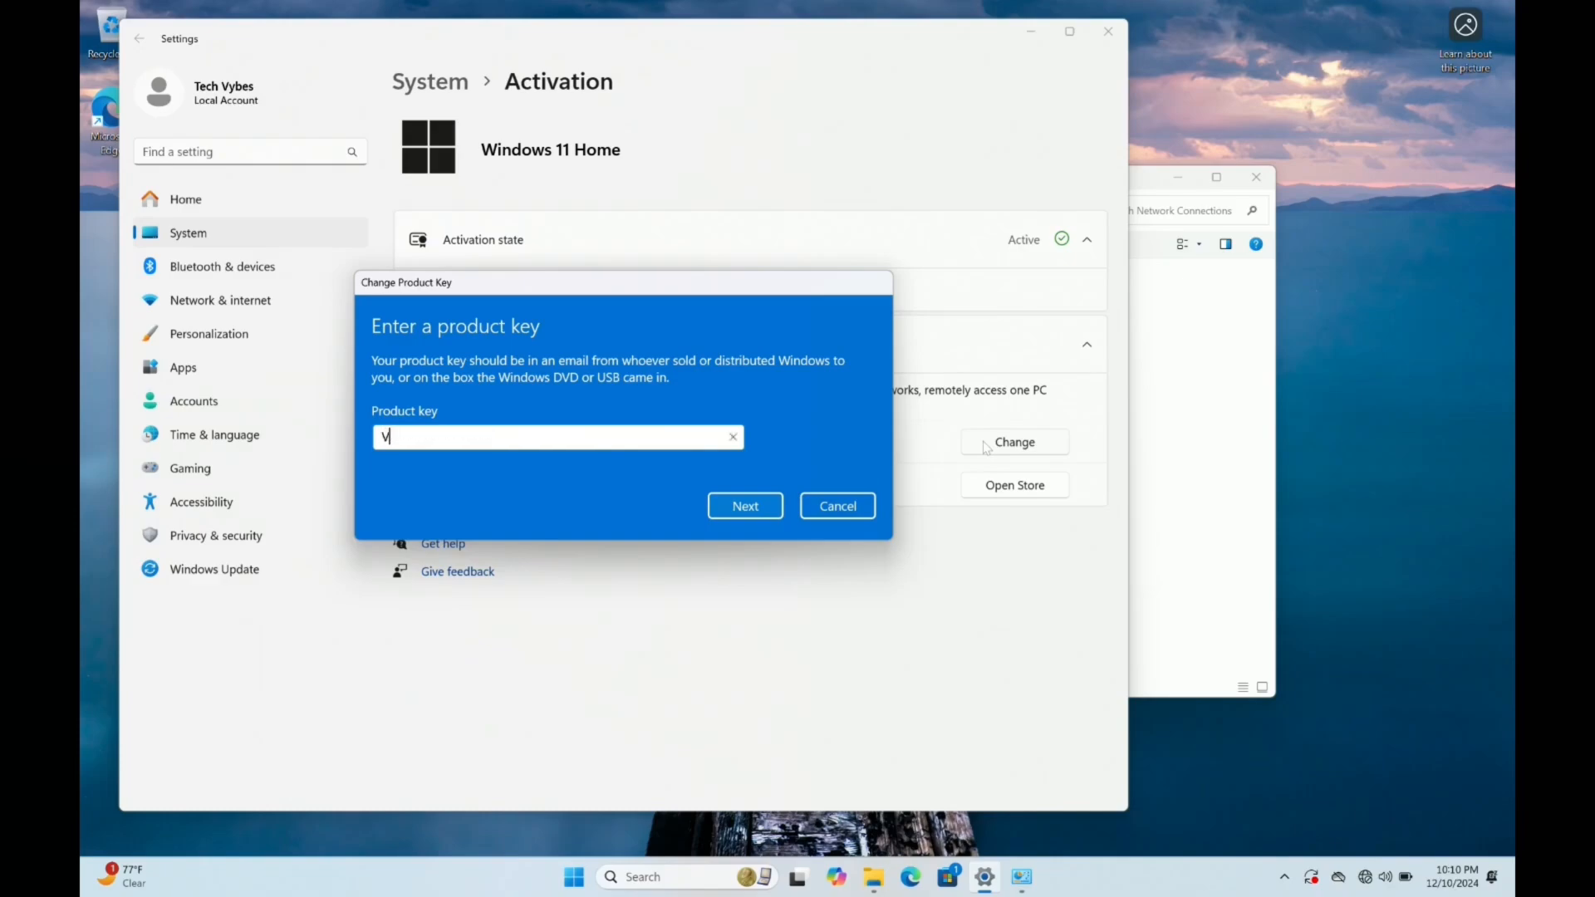
pyautogui.write('K7JG-NPHTM-C97JM-9MP')
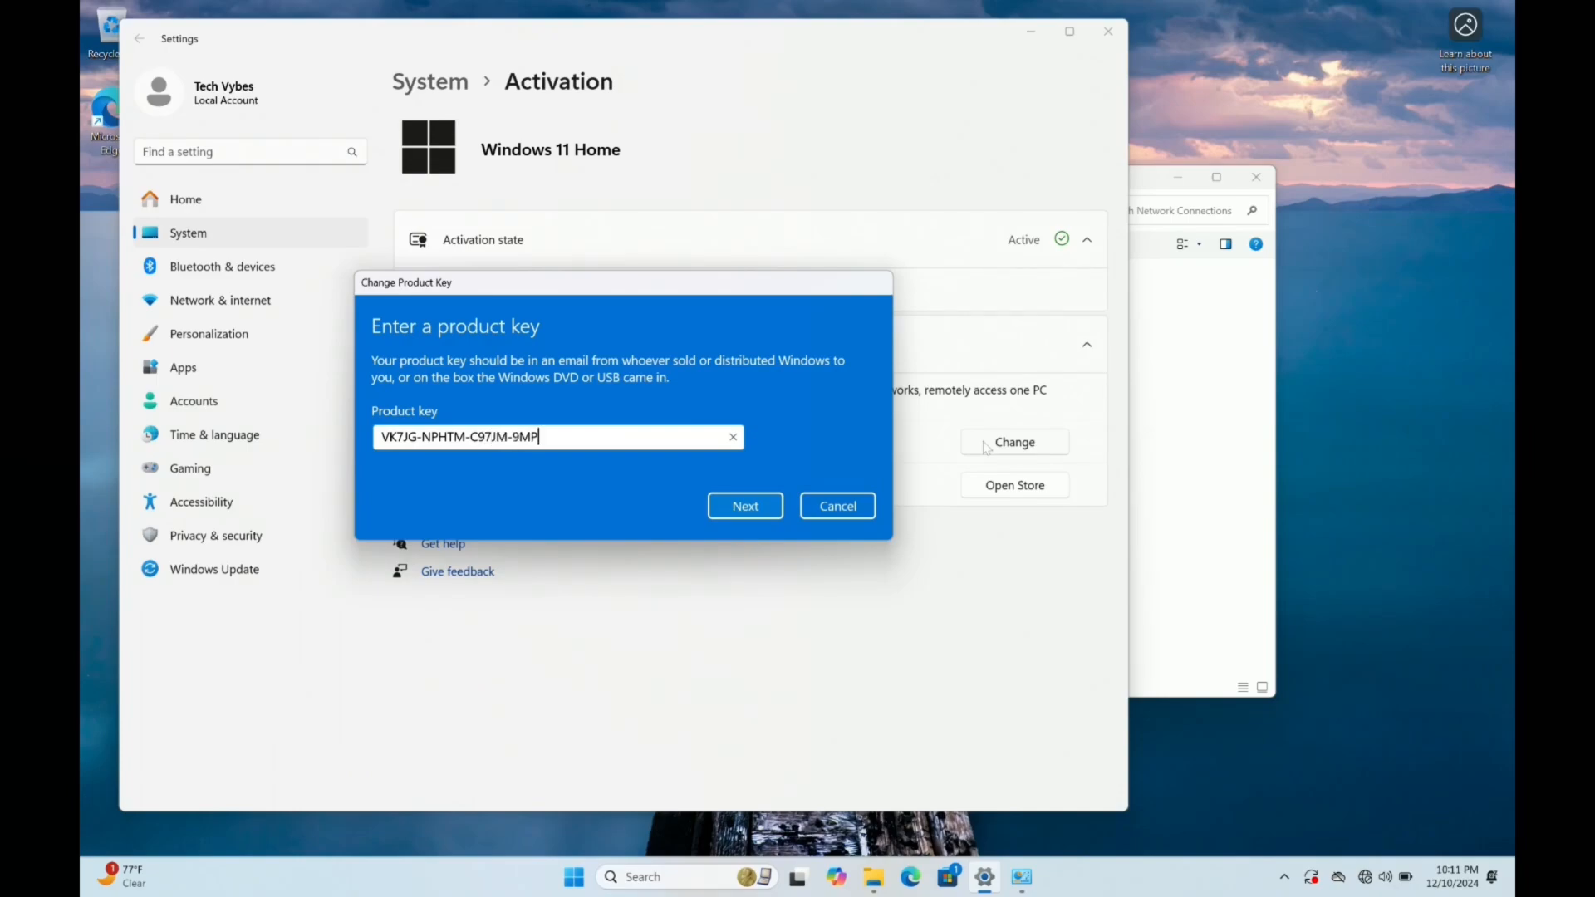
pyautogui.write('GT-3V66T')
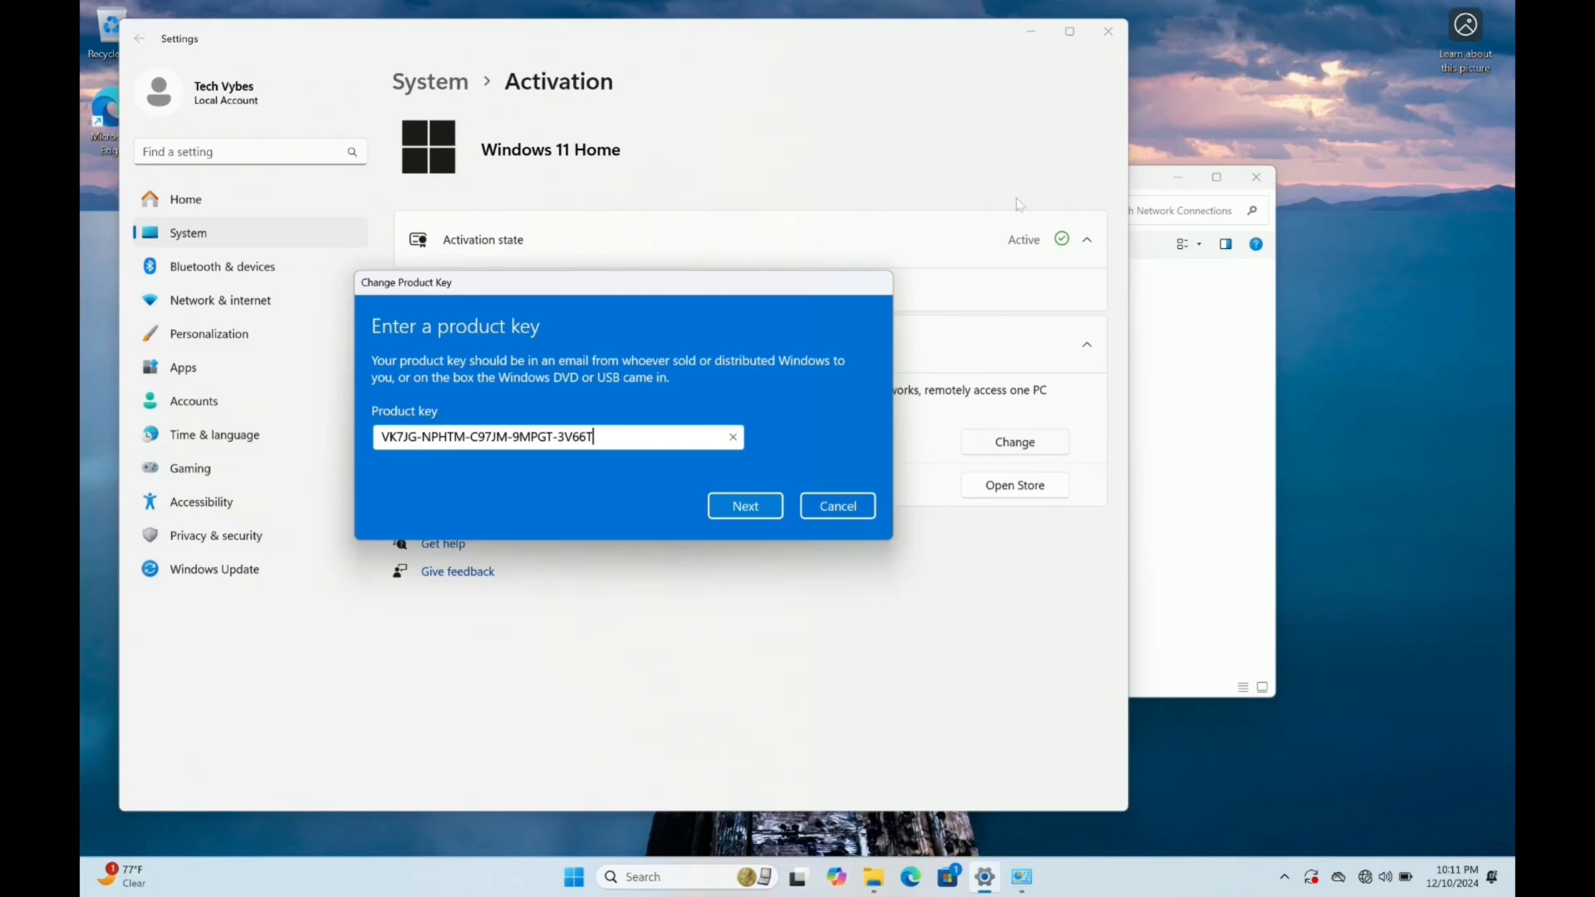
pyautogui.click(739, 520)
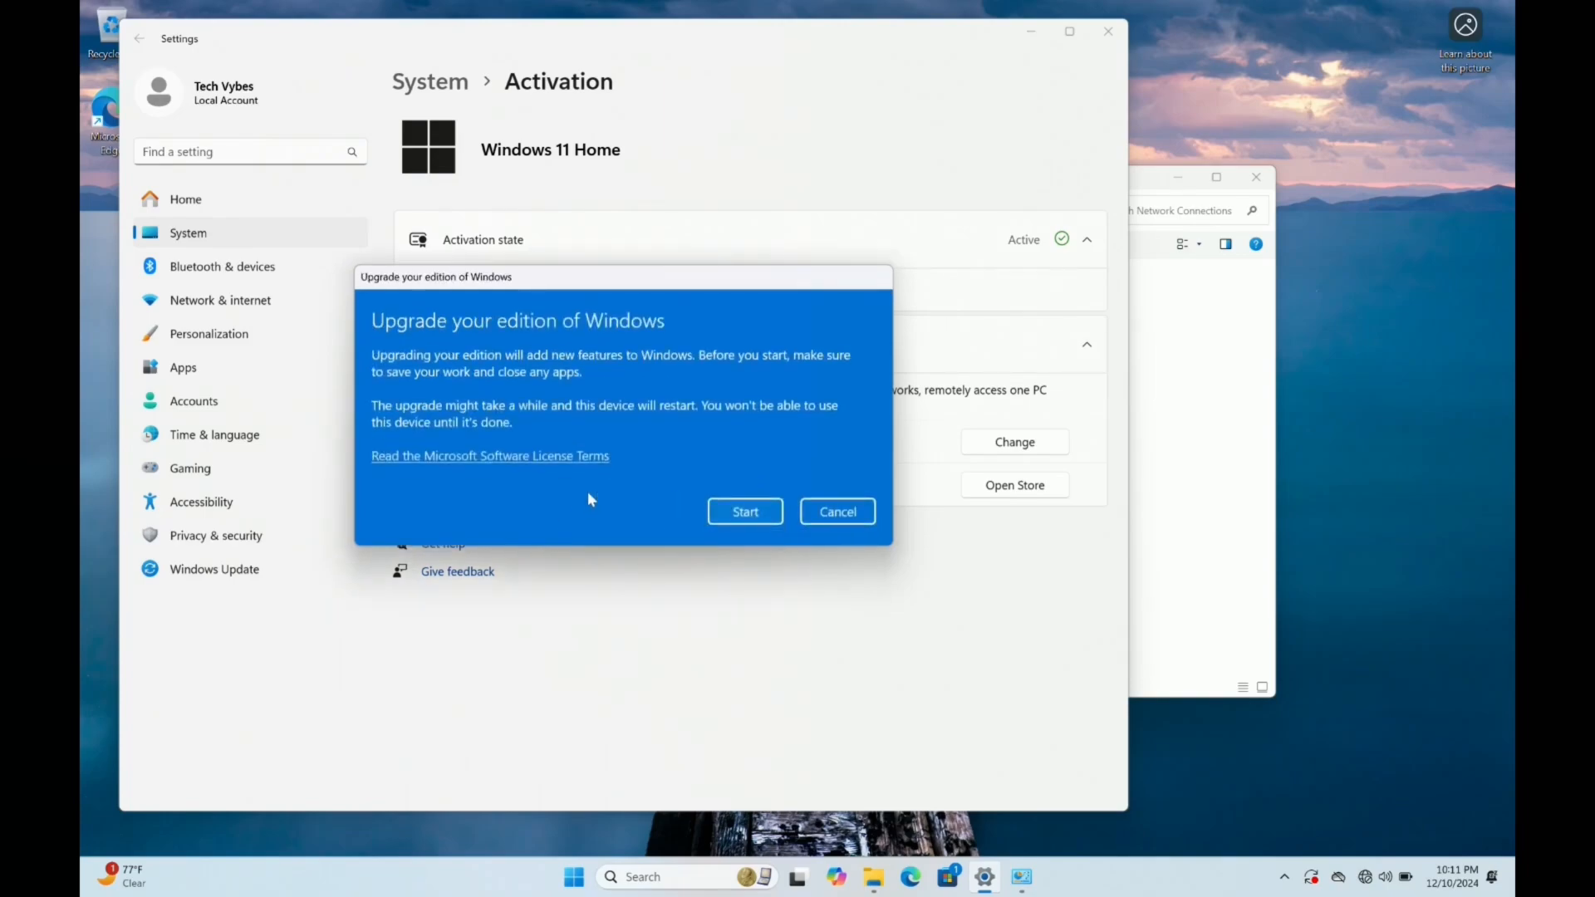
pyautogui.click(745, 513)
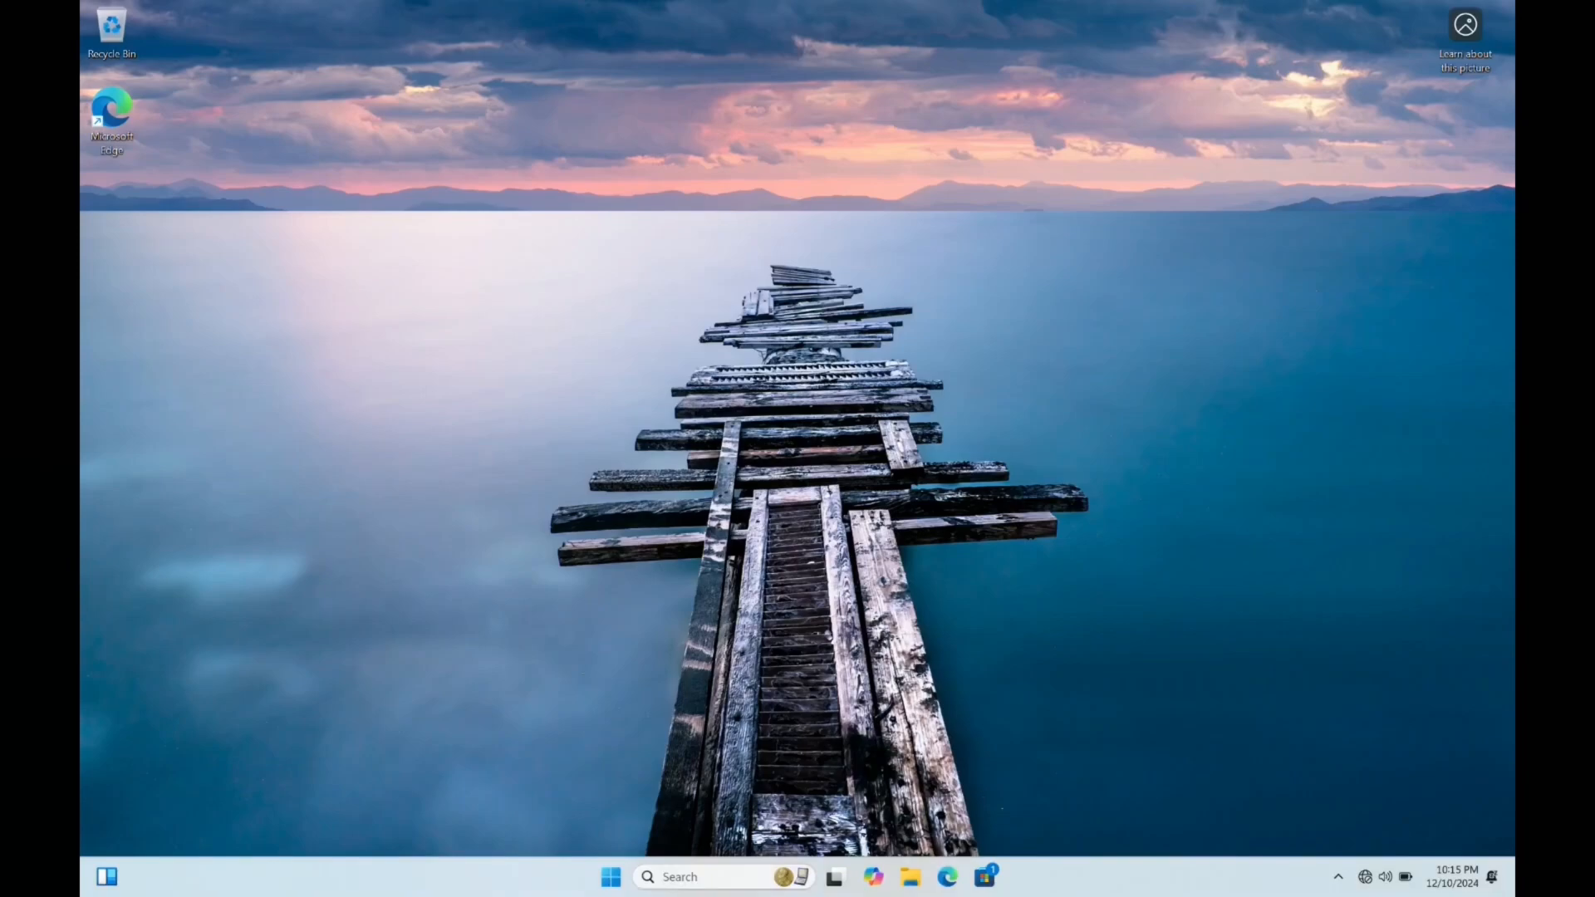
# Open the Windows activation settings and bring up the prompt for changing the product key
pyautogui.press('super')
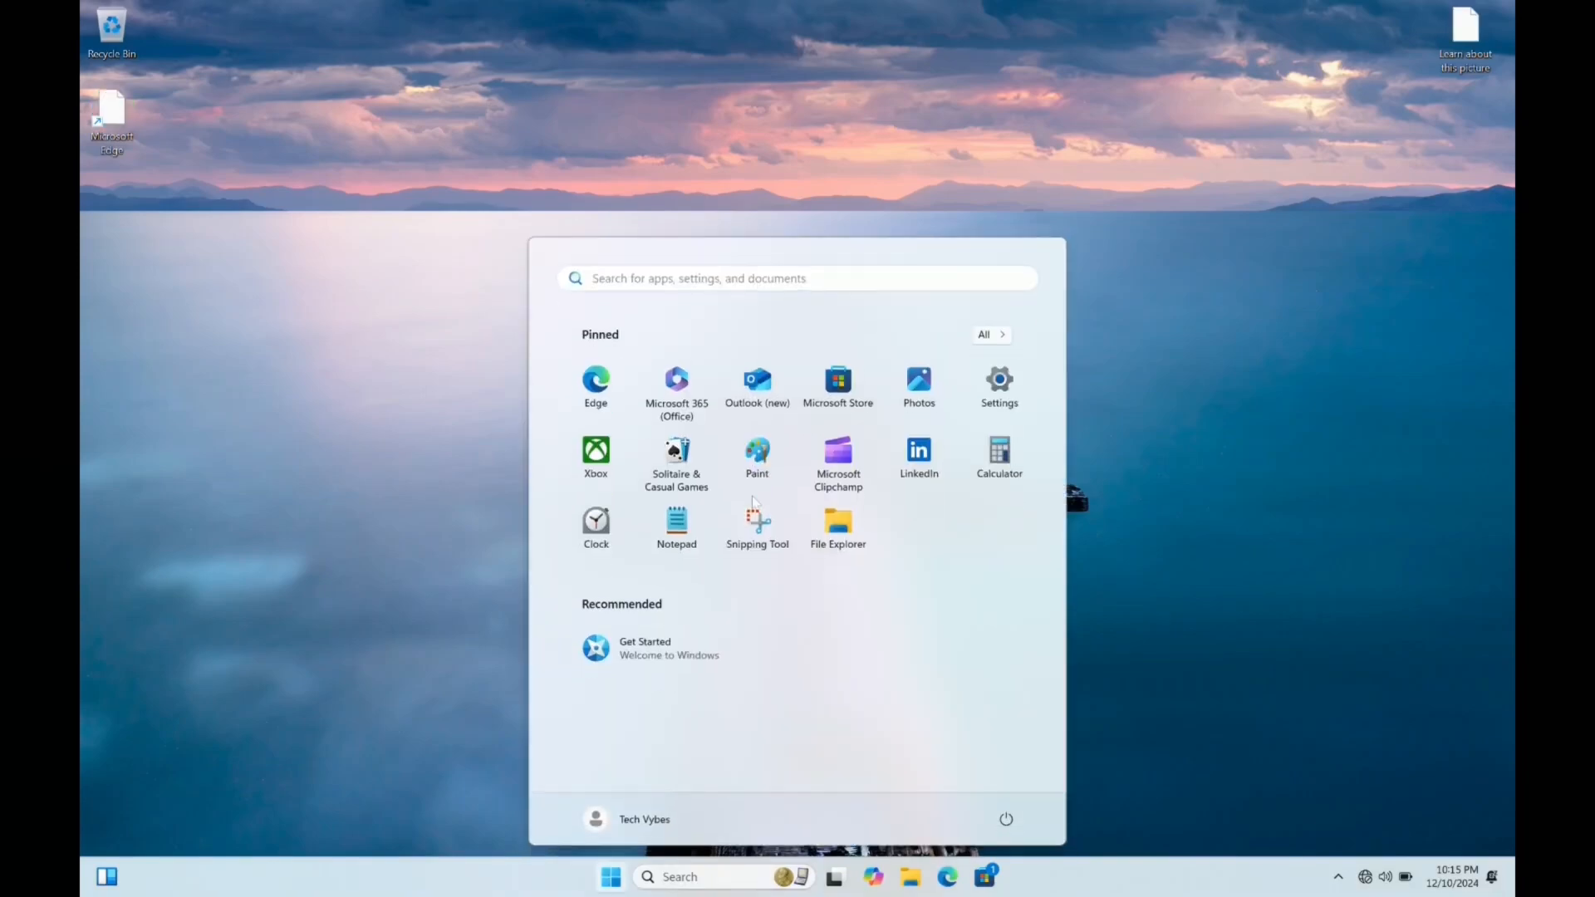
pyautogui.write('act')
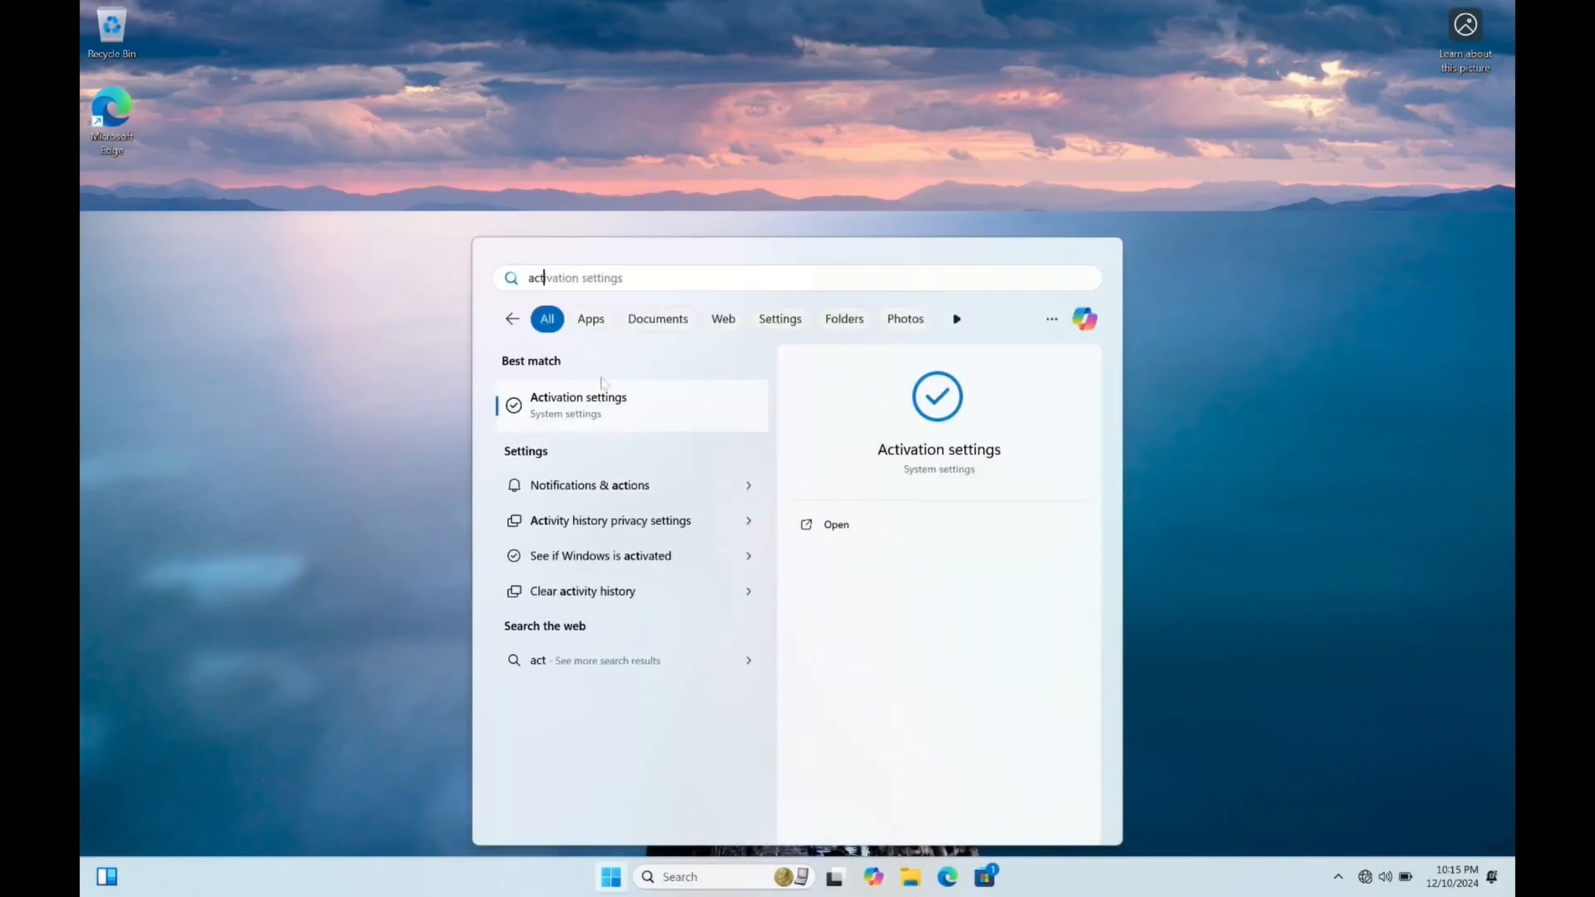
pyautogui.click(601, 397)
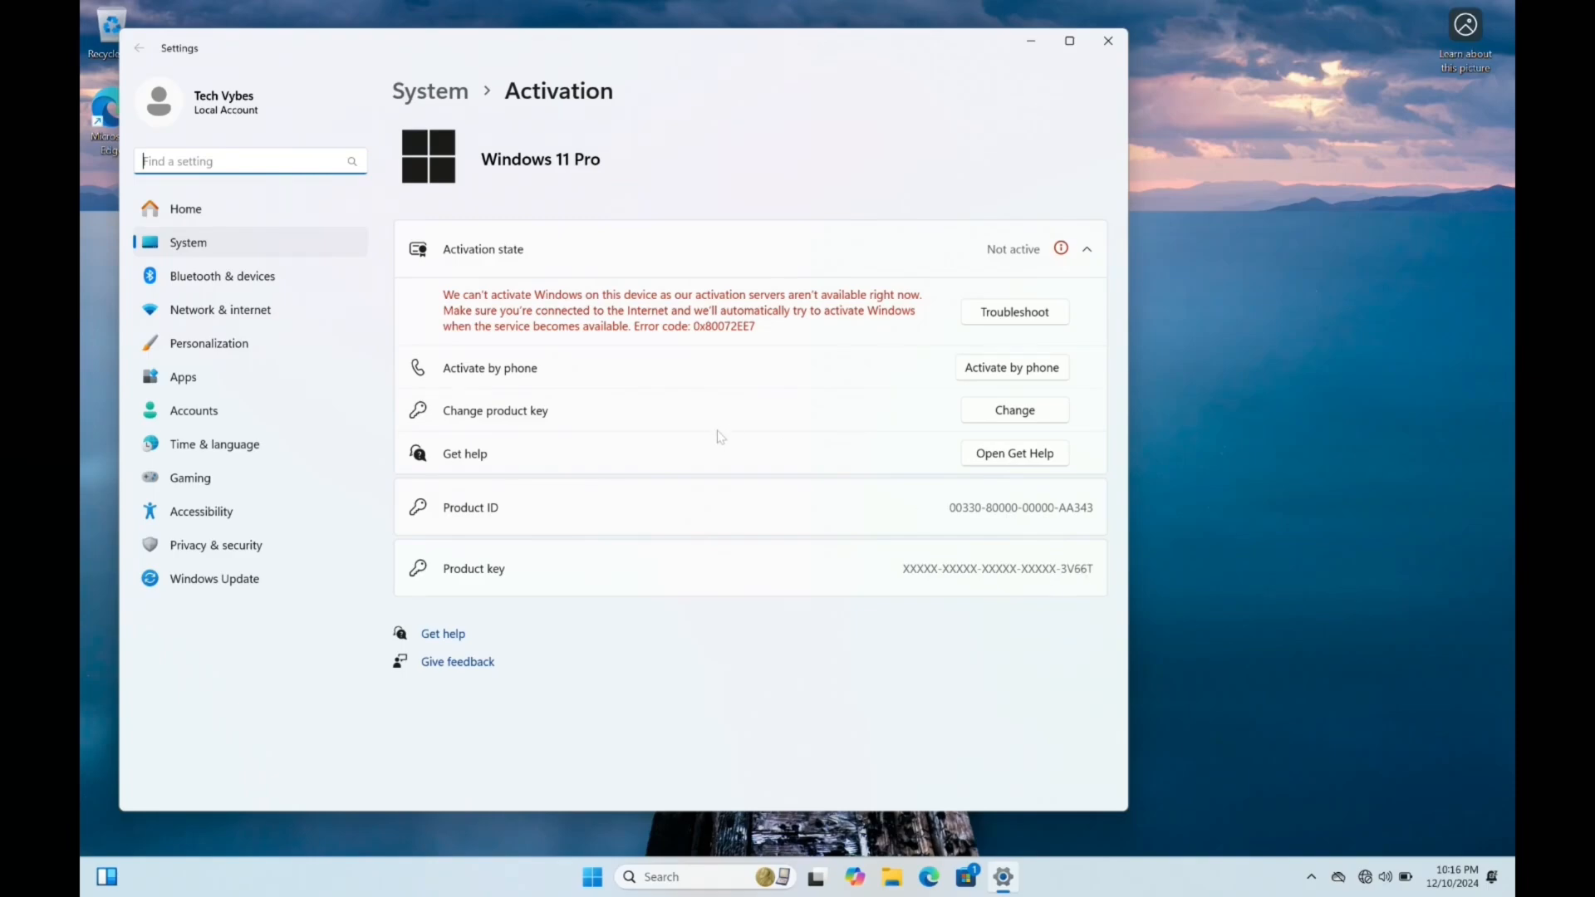
pyautogui.click(1012, 420)
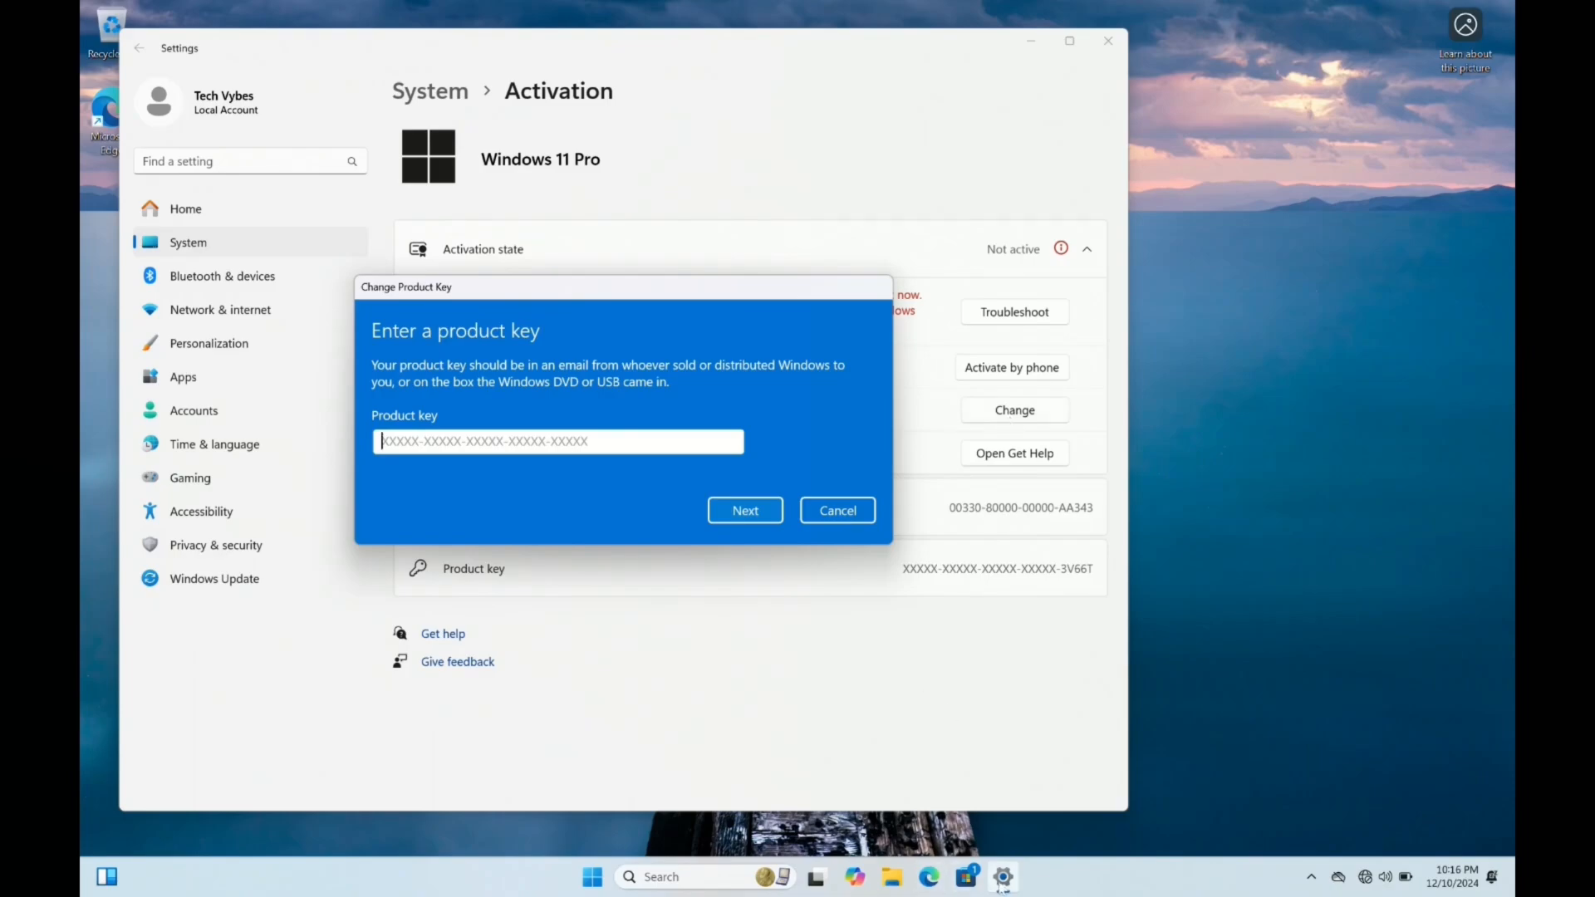
# Search Windows for "network" and open the network connections window
pyautogui.click(597, 878)
pyautogui.write('netowrk')
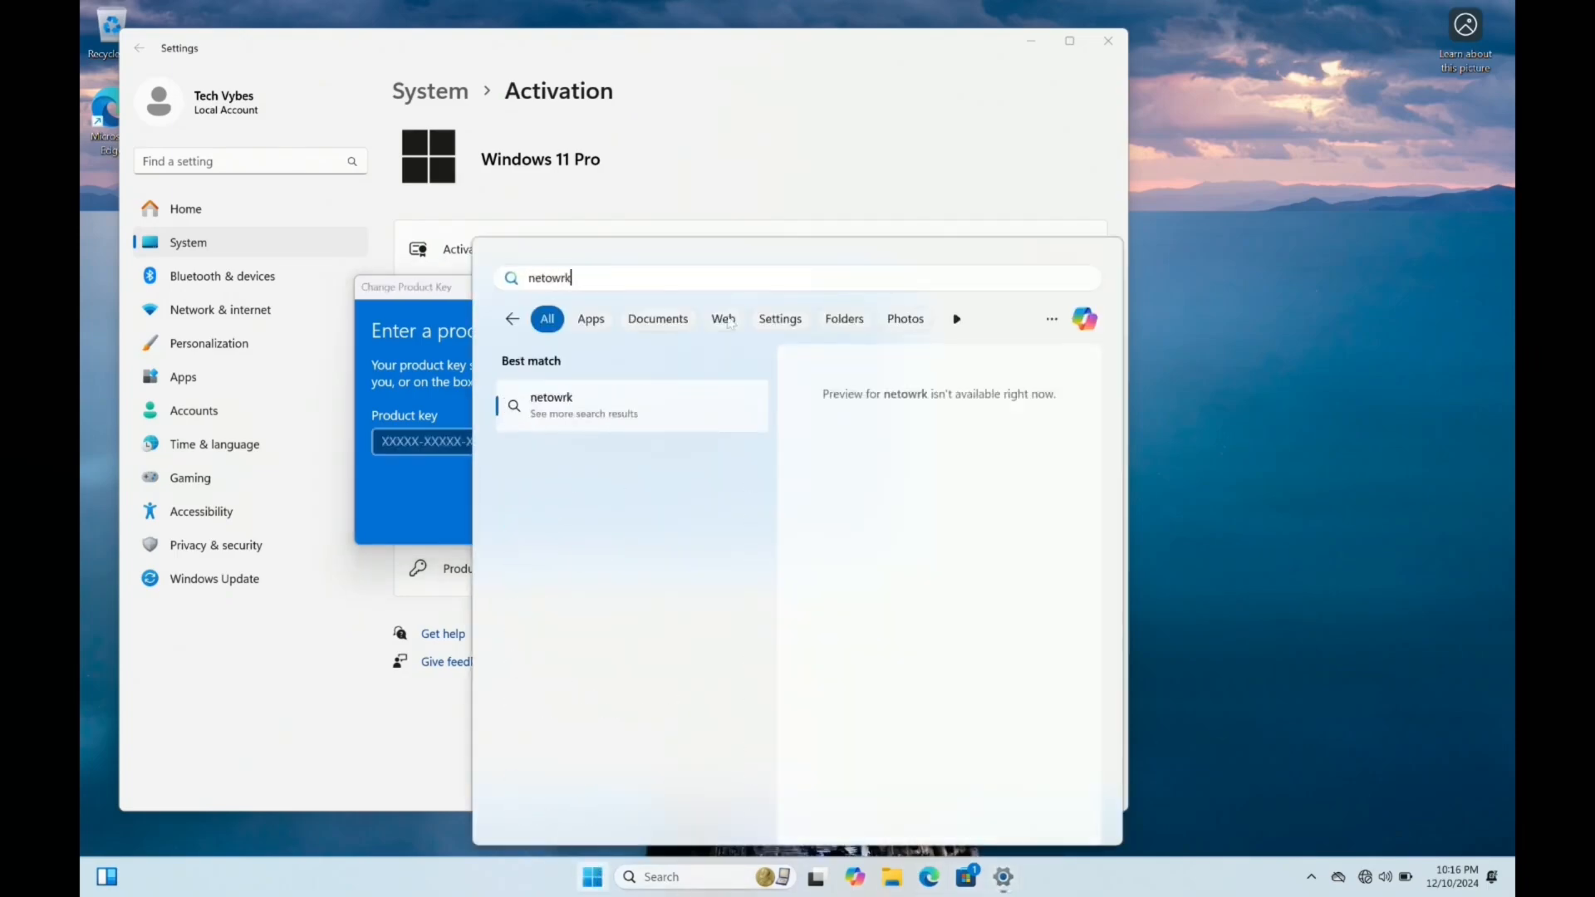
pyautogui.press('BackSpace')
pyautogui.press('BackSpace')
pyautogui.press('BackSpace')
pyautogui.press('BackSpace')
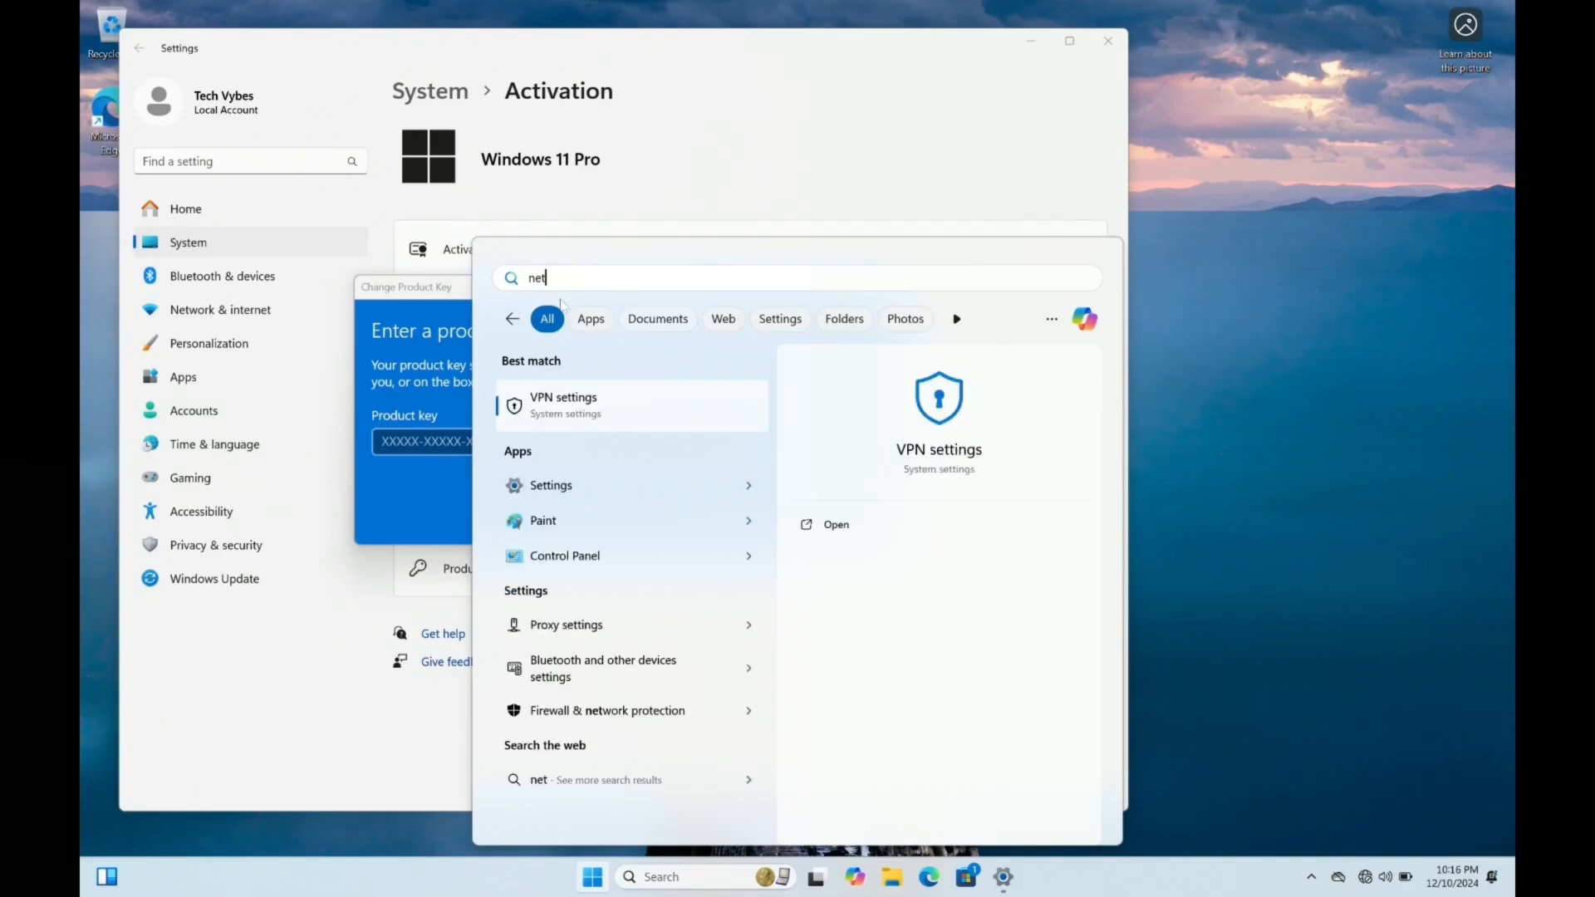
pyautogui.write('work')
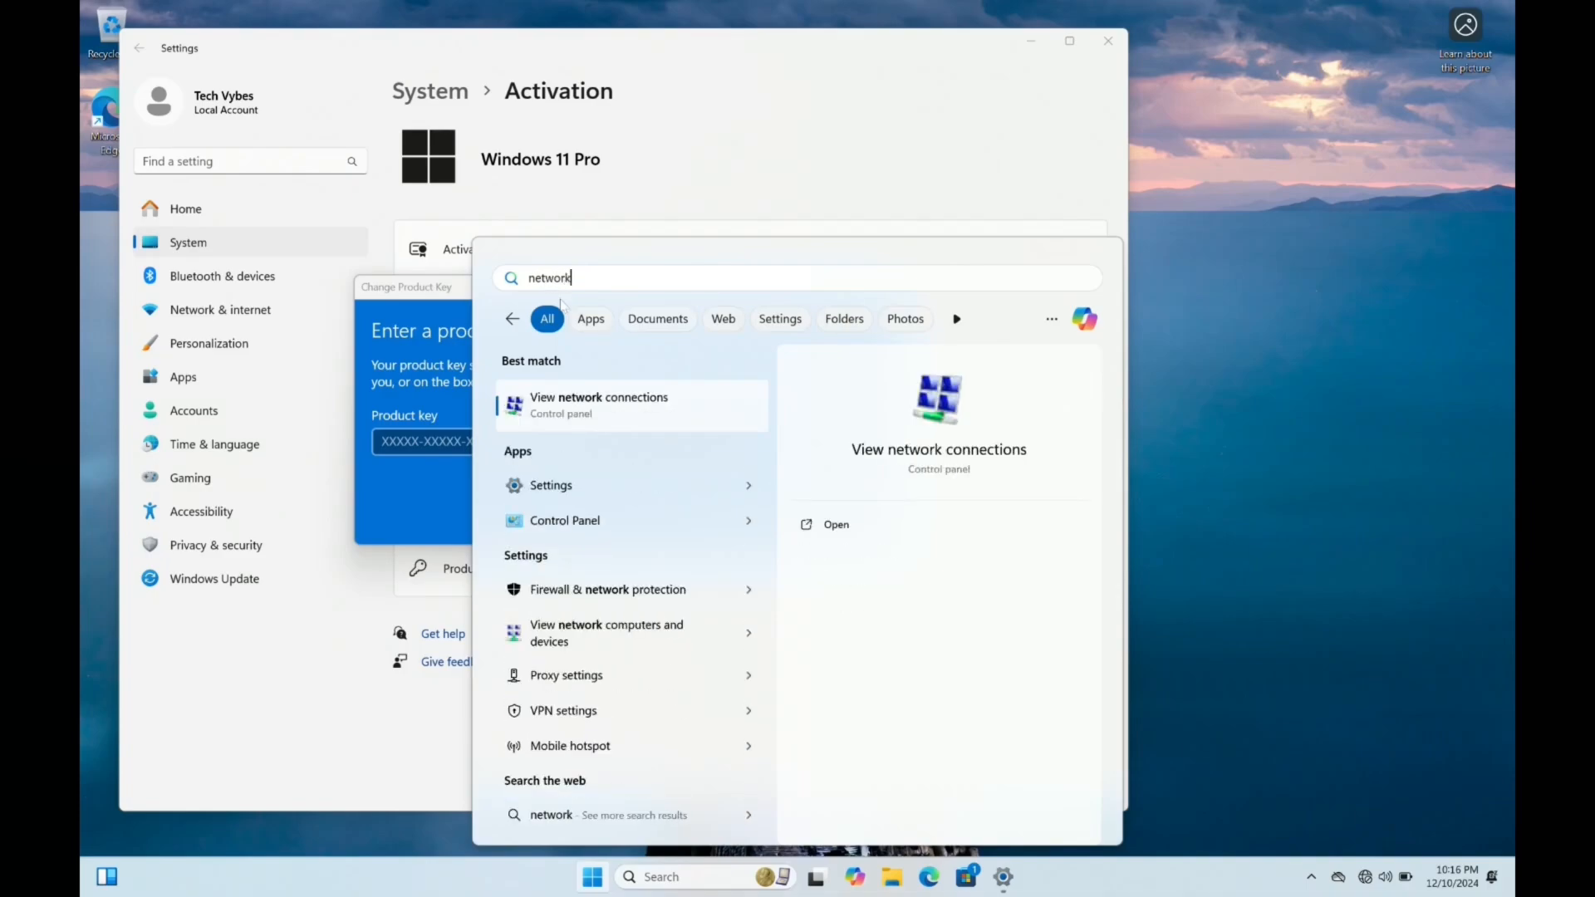
pyautogui.press('Return')
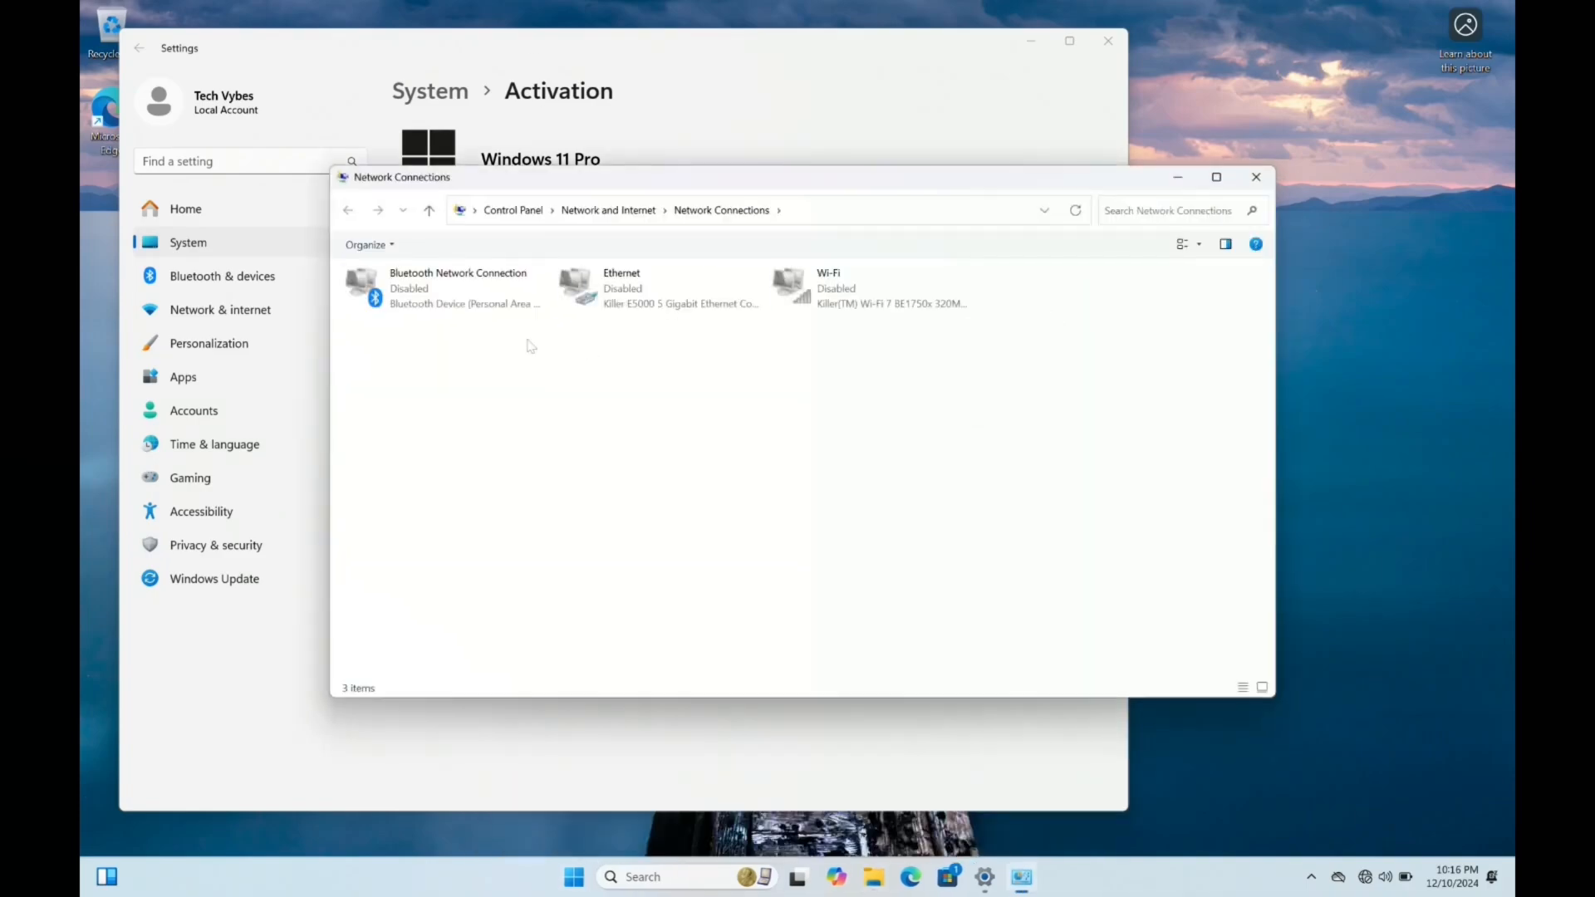
# Enable the Bluetooth, Ethernet and Wi-Fi network connections again and minimize the network connections window
pyautogui.click(467, 304)
pyautogui.click(477, 245)
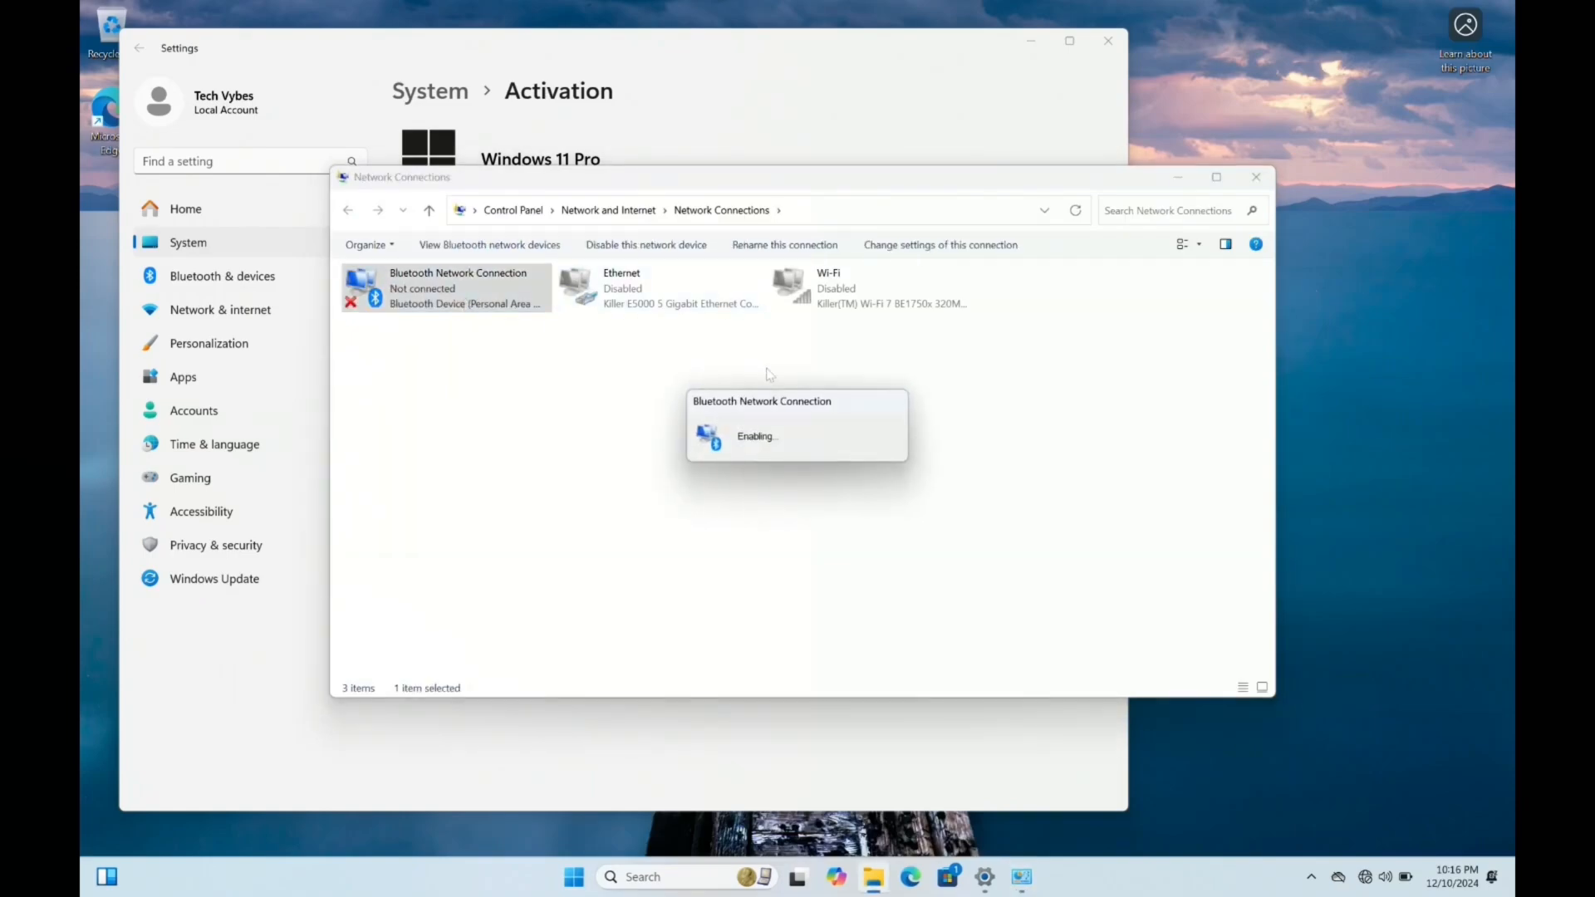
pyautogui.click(652, 289)
pyautogui.click(478, 244)
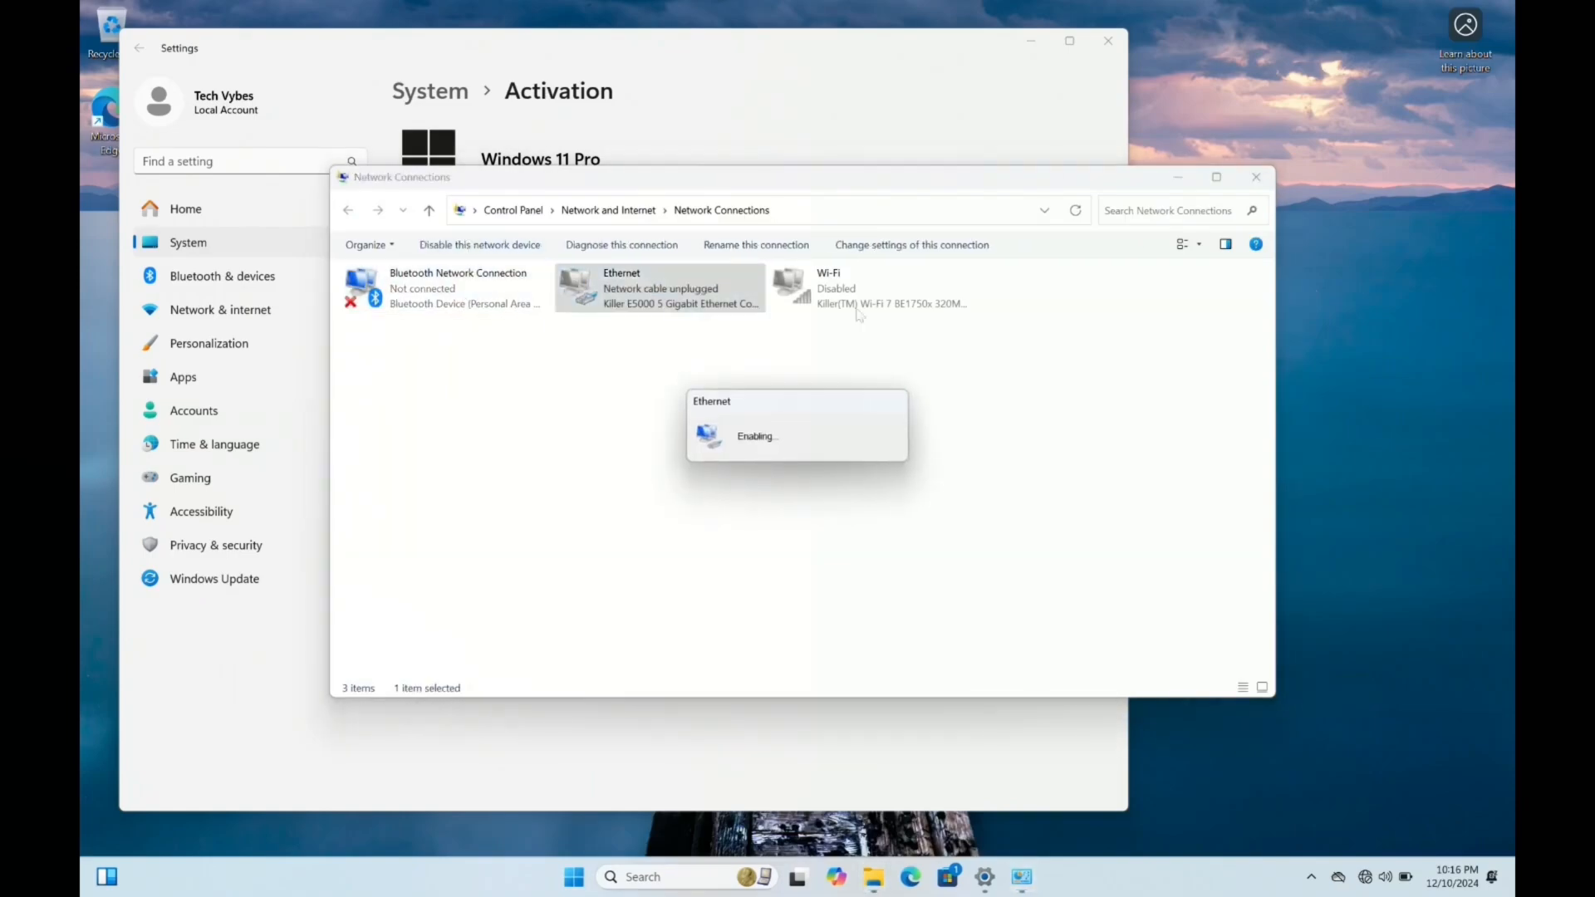
pyautogui.click(835, 301)
pyautogui.click(478, 244)
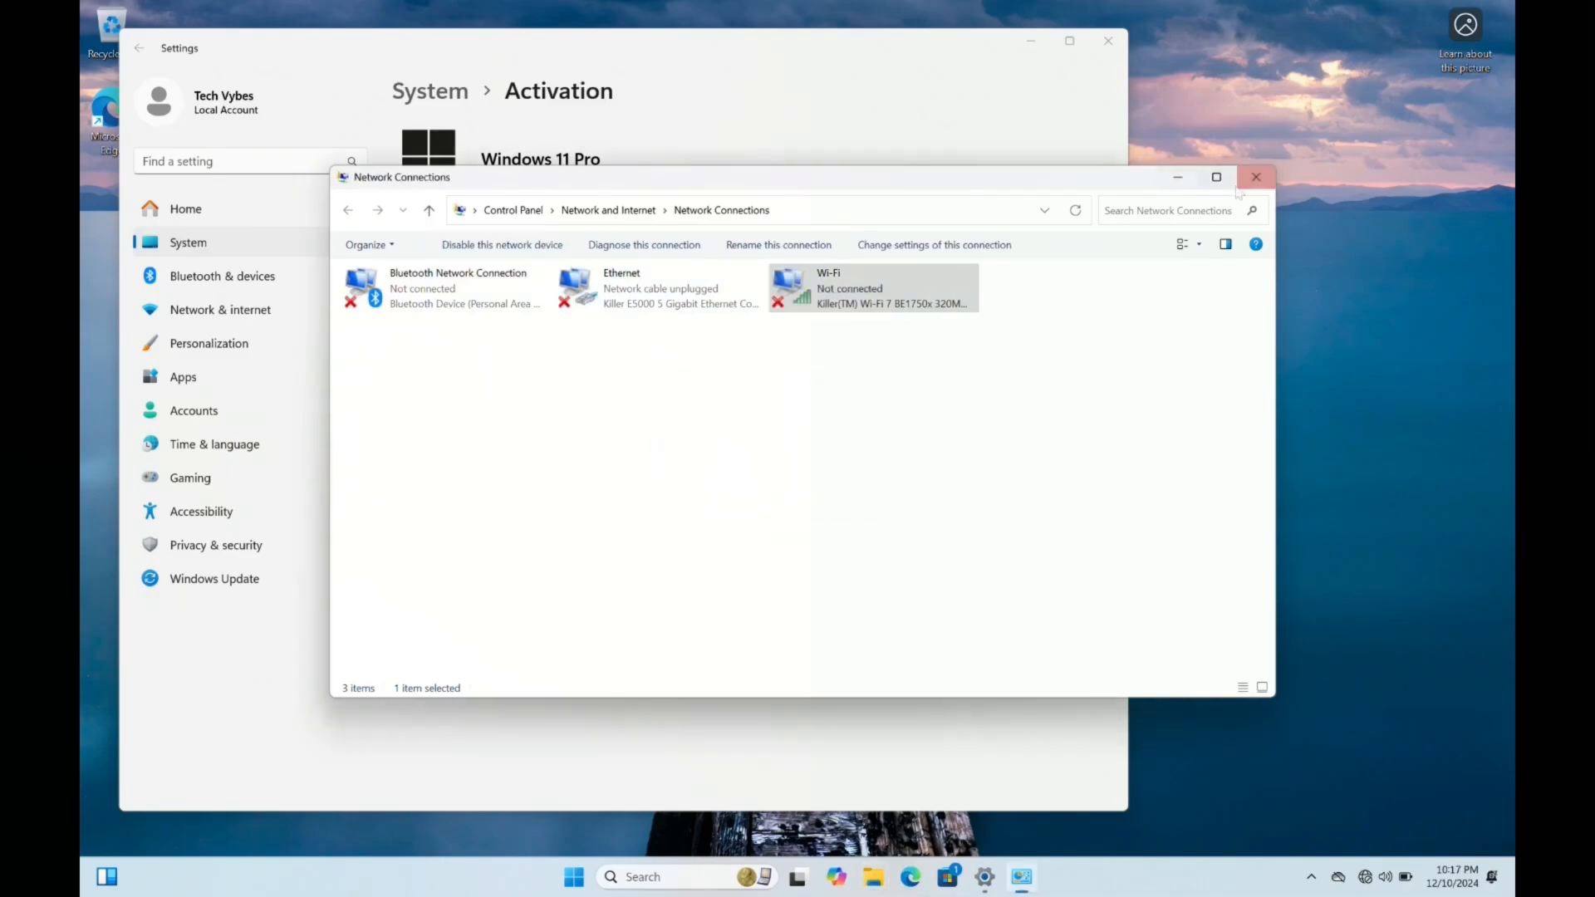
pyautogui.click(1176, 178)
# Cancel the open product key prompt and start a new product key change from the activation settings
pyautogui.click(525, 440)
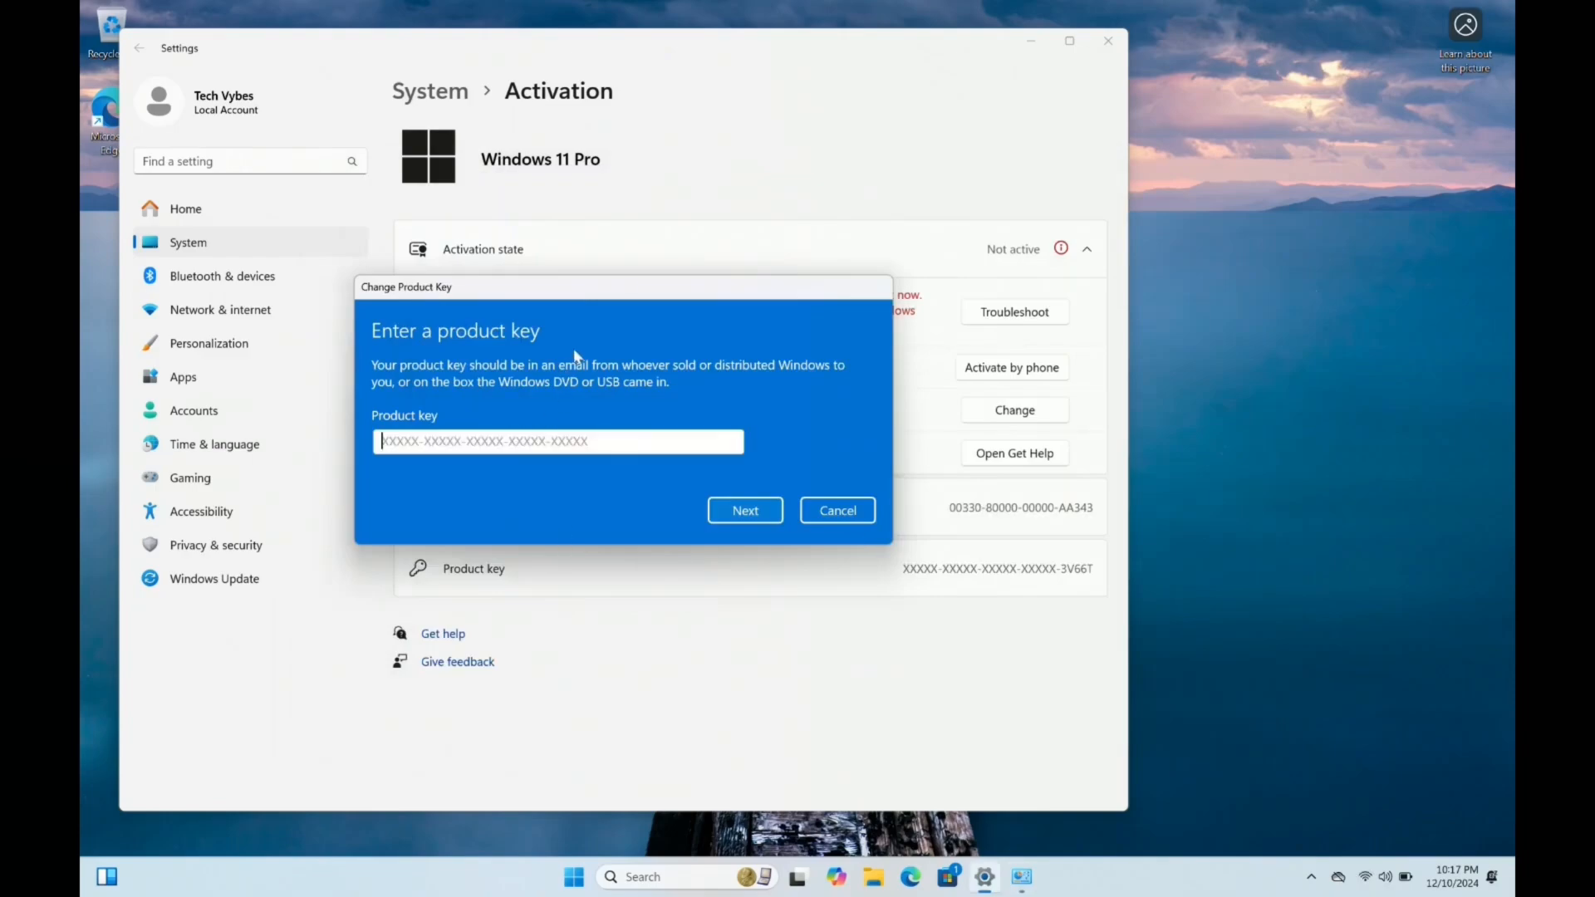
pyautogui.click(837, 509)
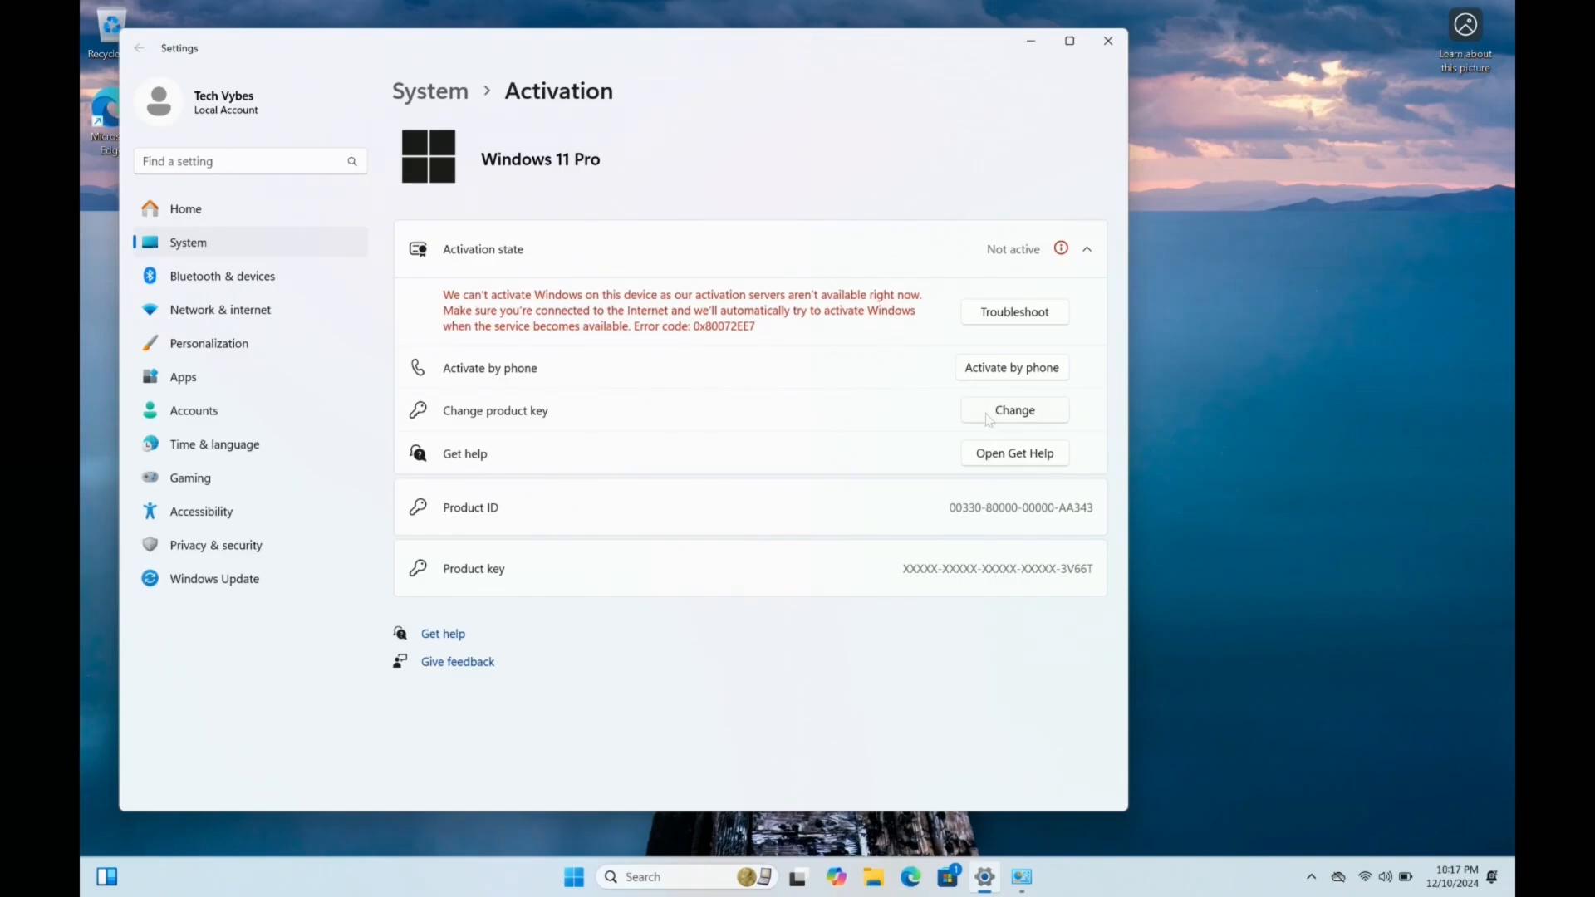
pyautogui.click(1028, 420)
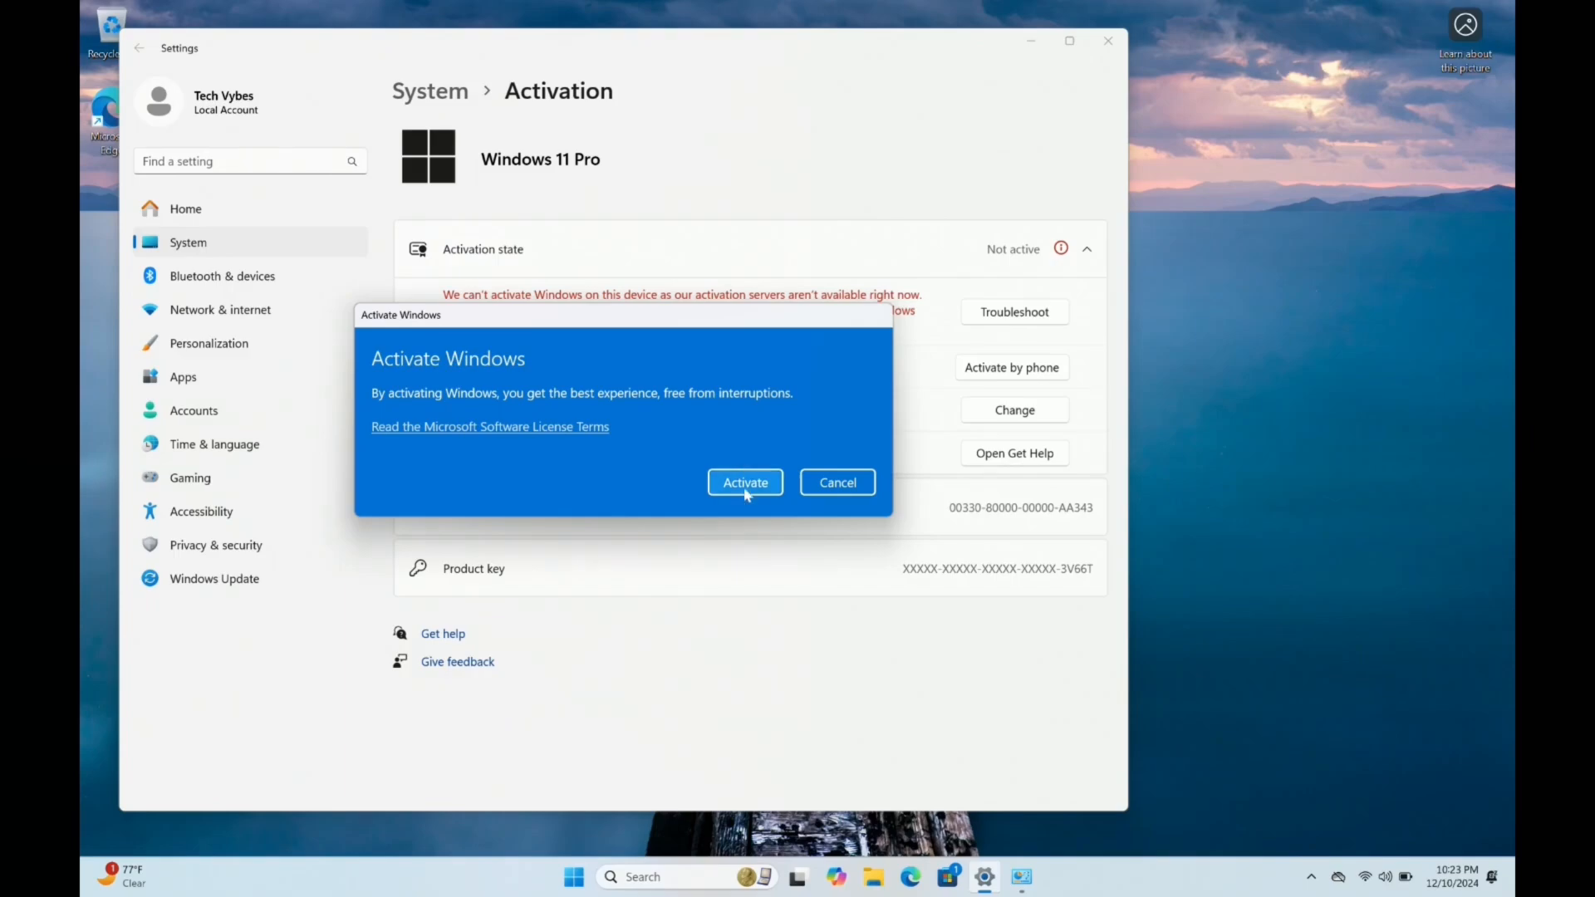
# Activate this copy of Windows 11 Pro, dismiss the dialog and expand the activation state details
pyautogui.click(745, 485)
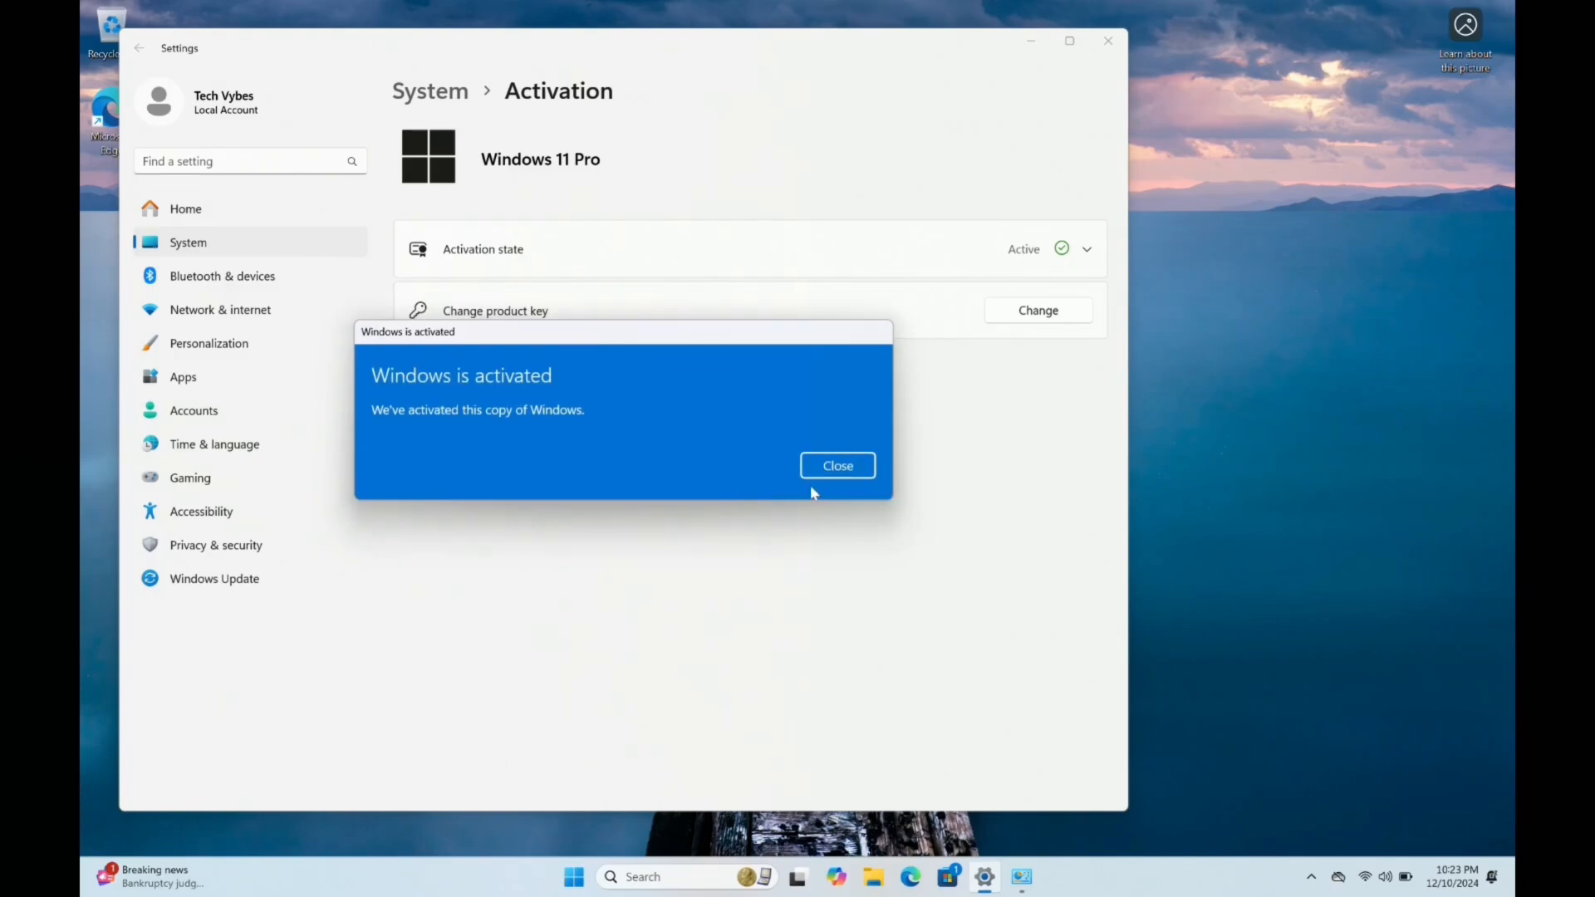
pyautogui.click(837, 466)
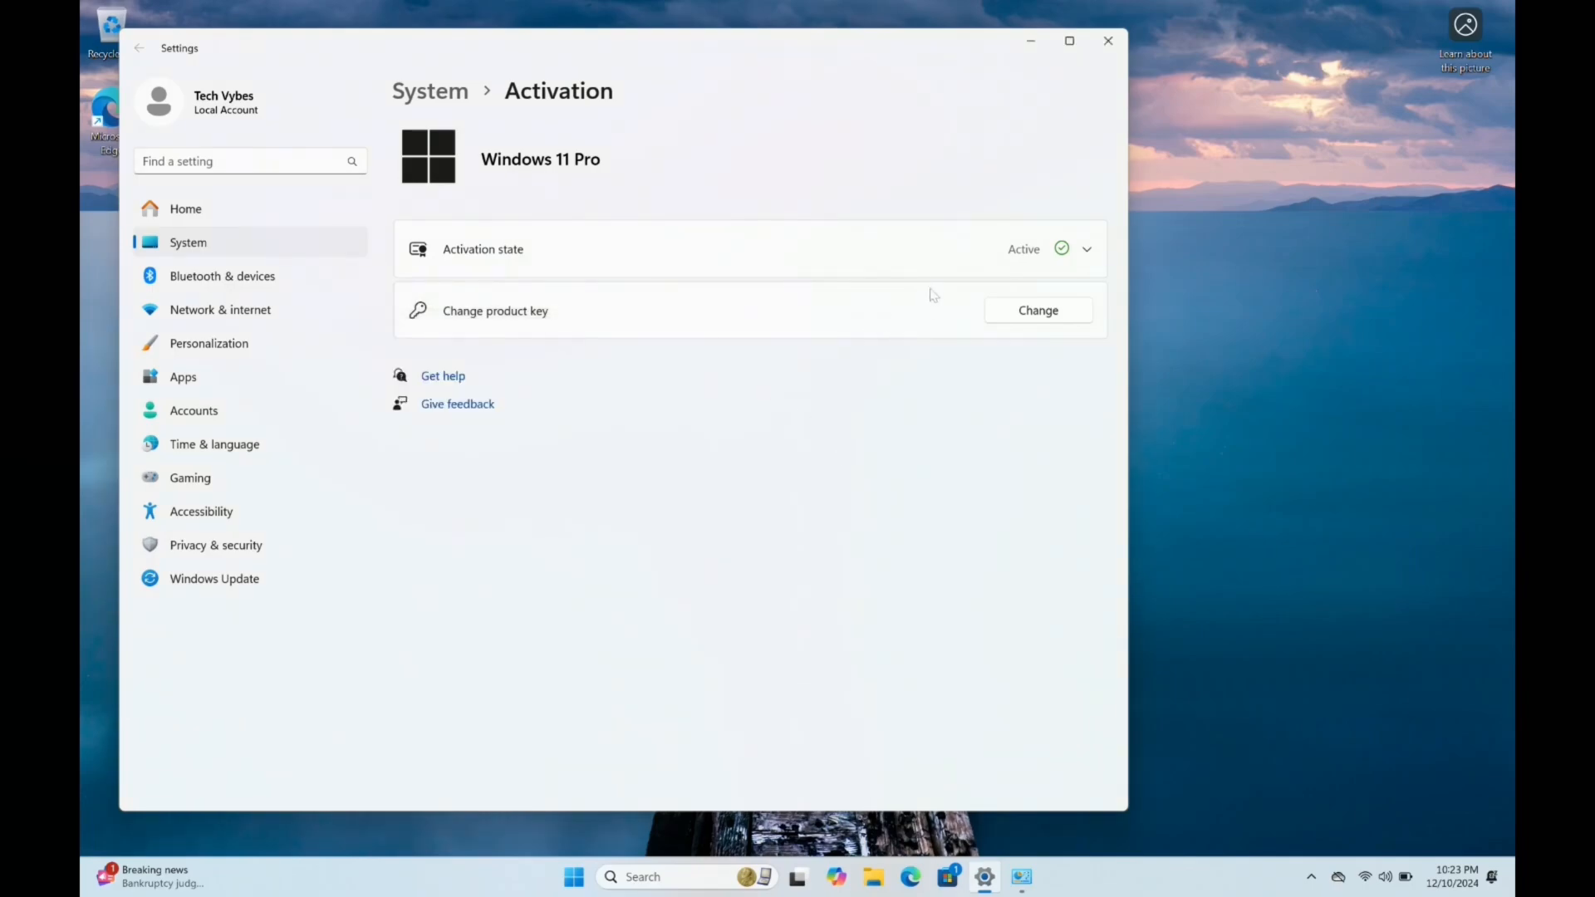
pyautogui.click(1086, 257)
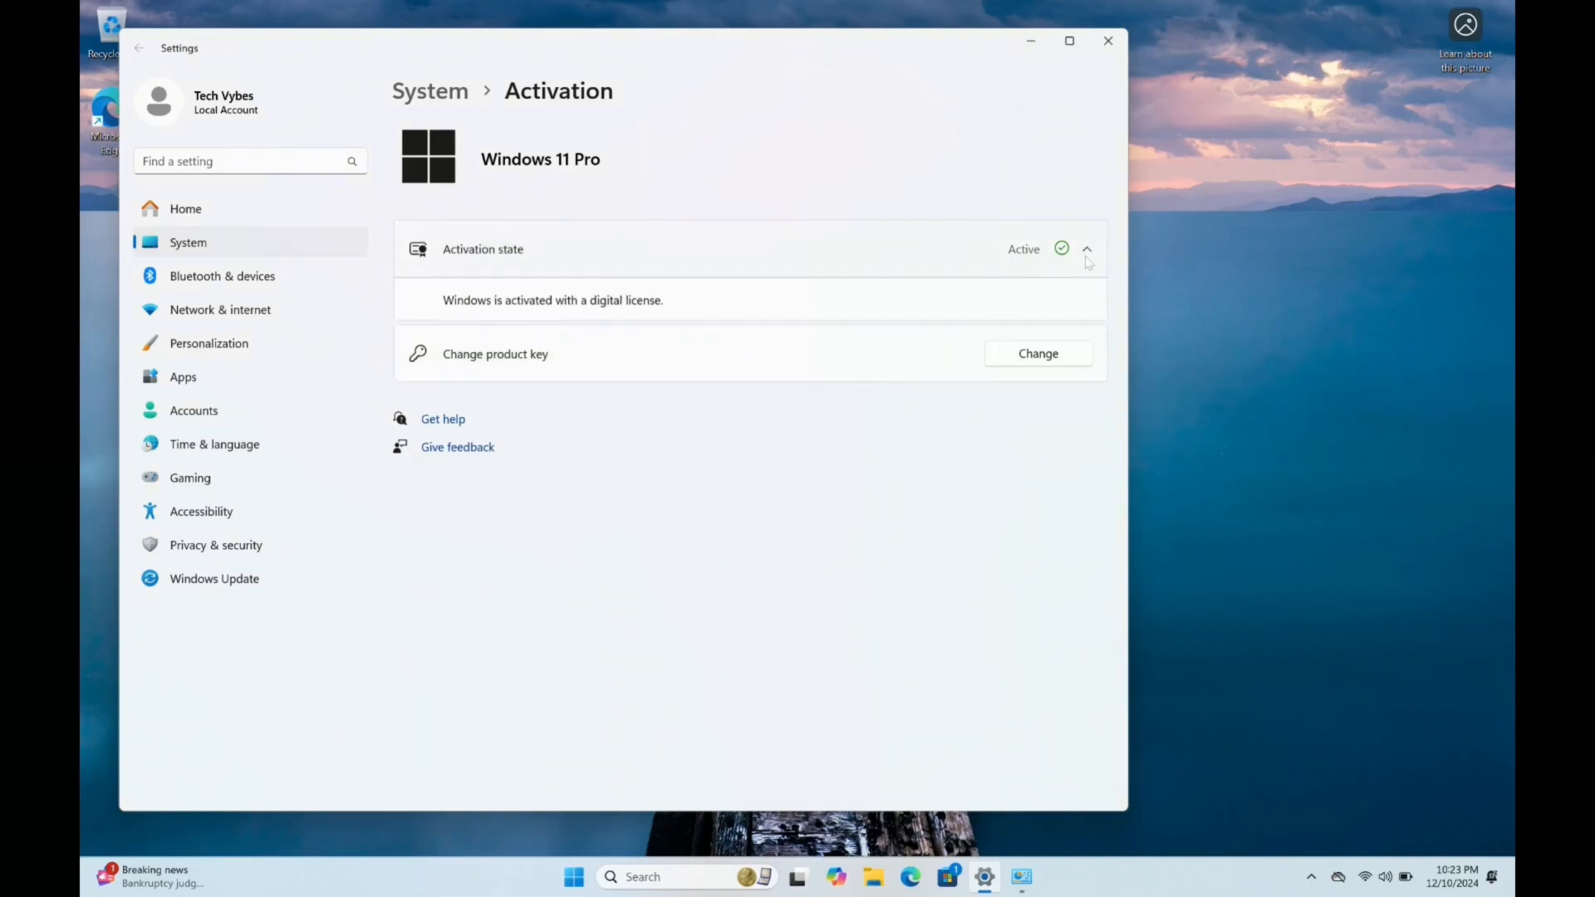